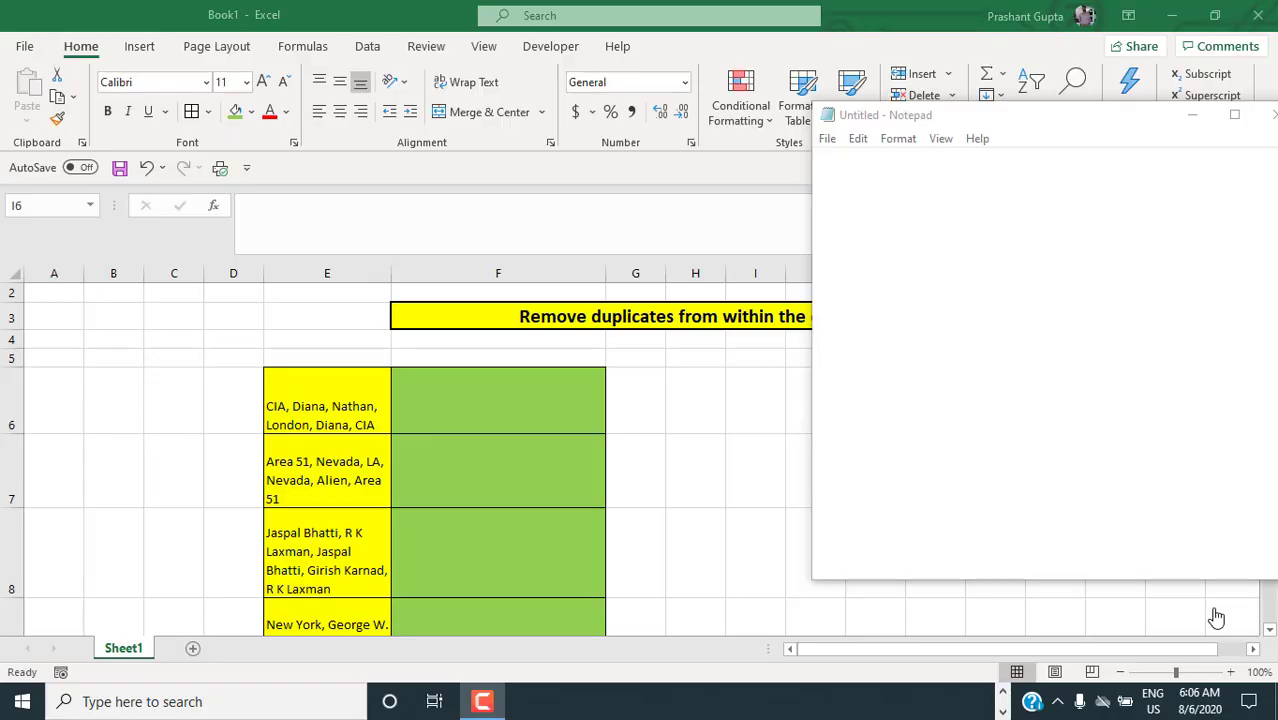
Write the opening note about removing duplicates within an Excel cell, then 'So, let's get started'
click(482, 702)
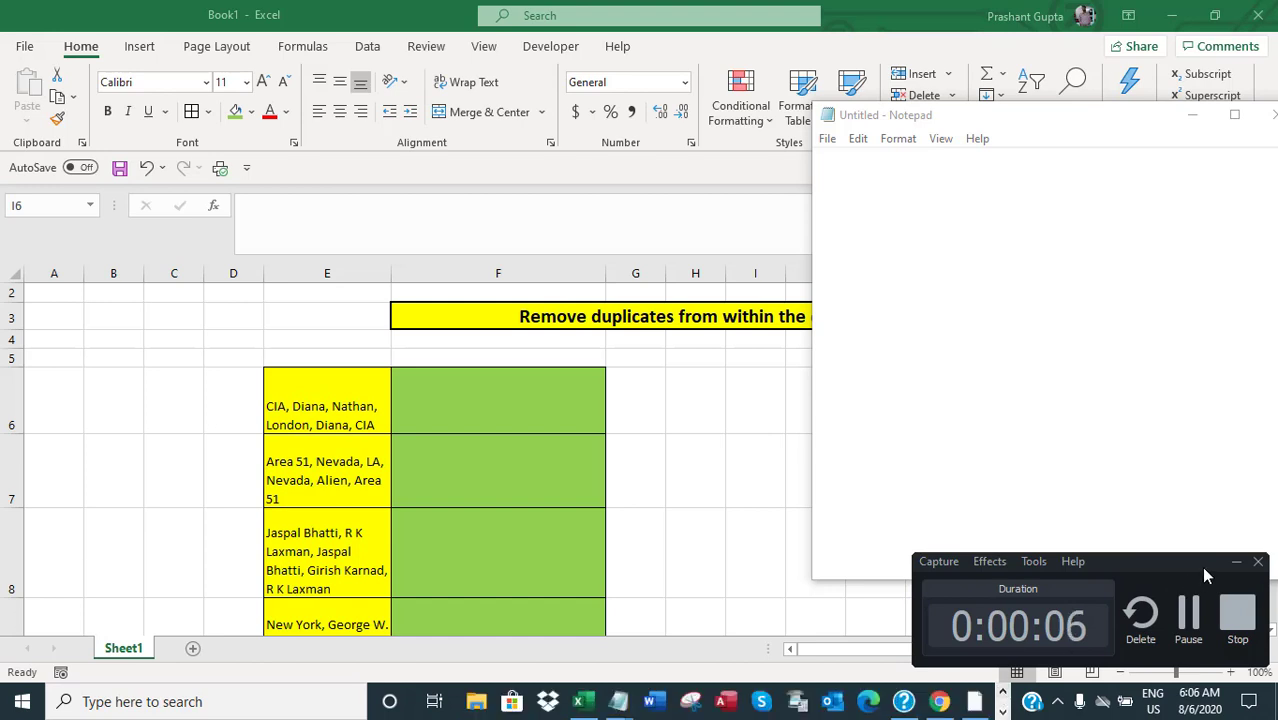
click(1039, 389)
text(H)
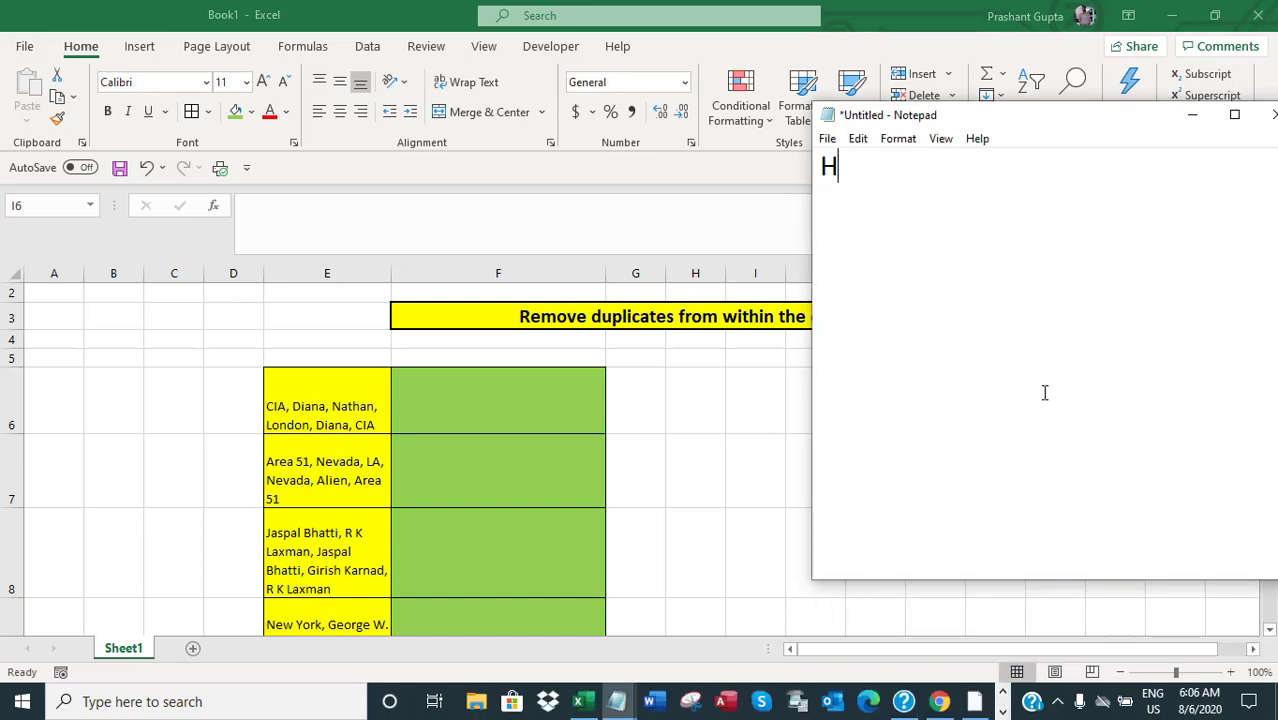
text(ello,  )
text(In )
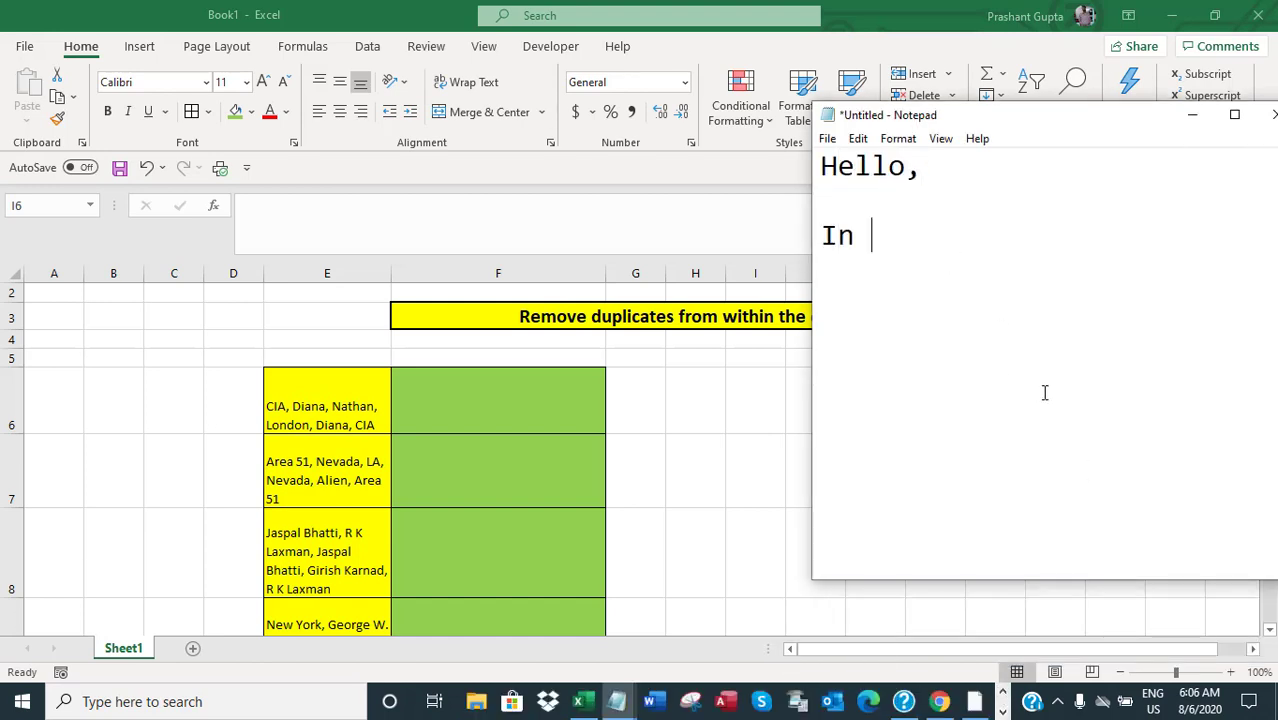
text(this video, I wi)
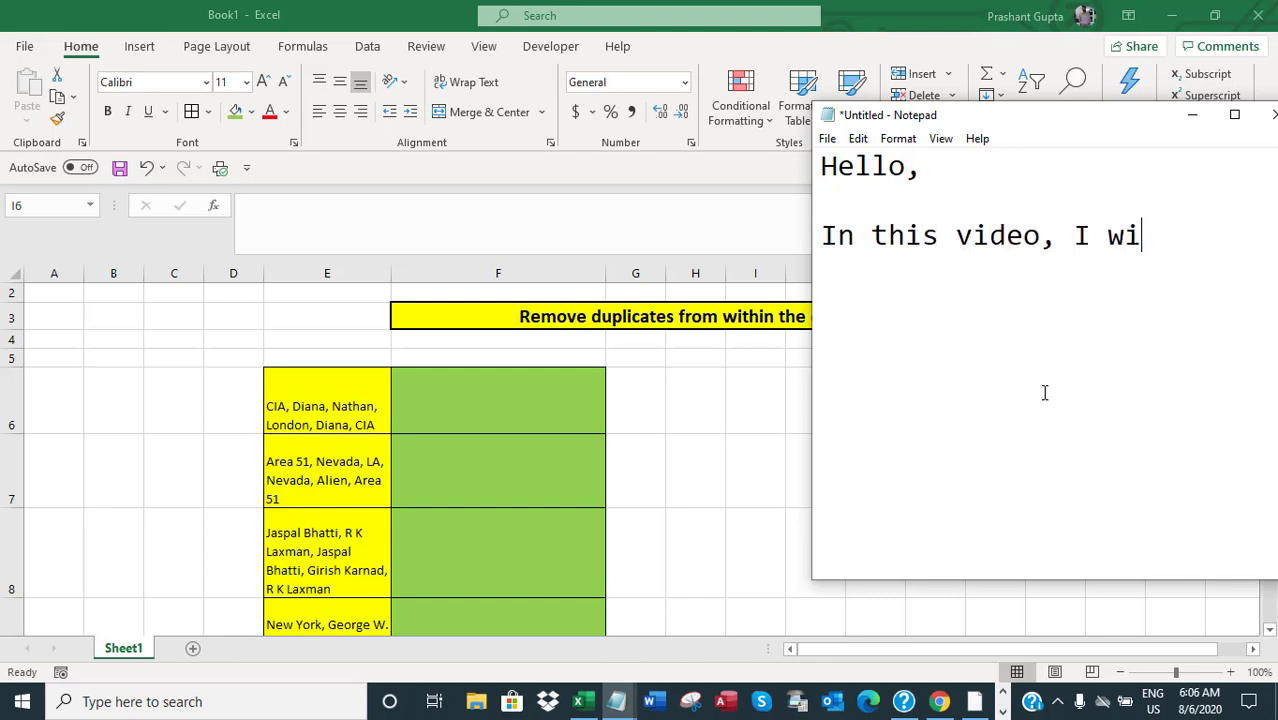
text(ll show, how to)
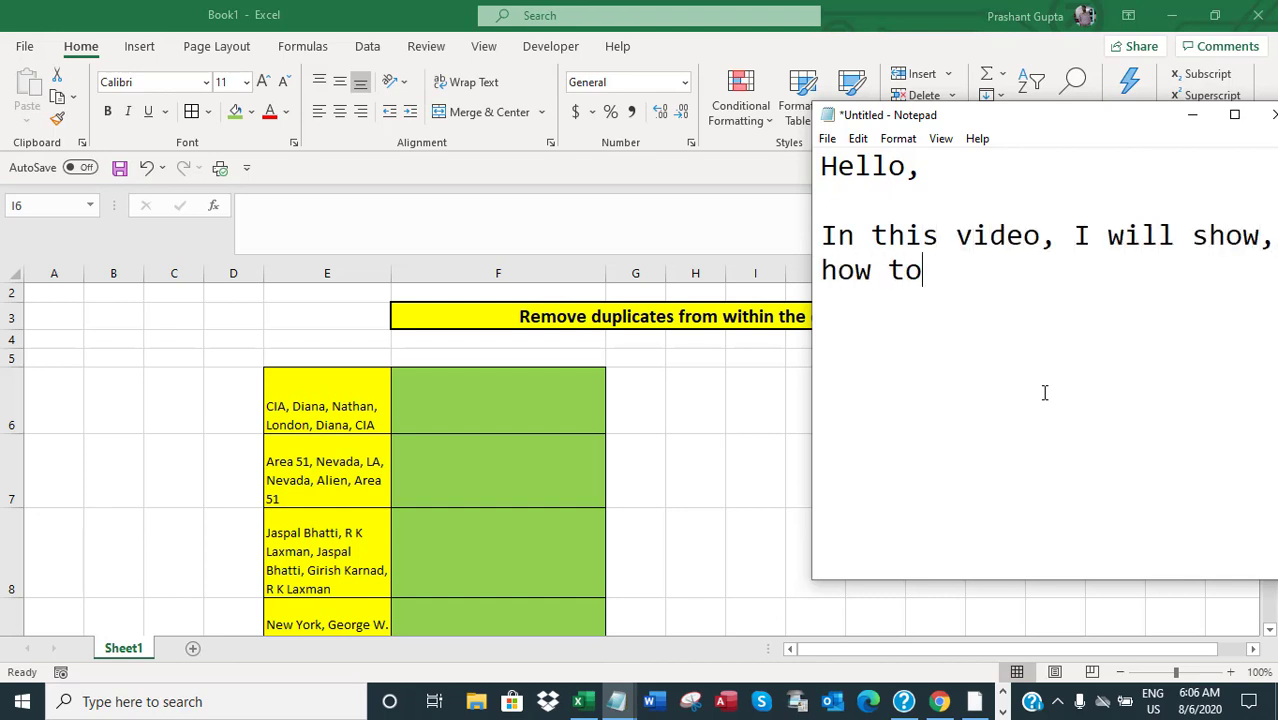
text( remove dup)
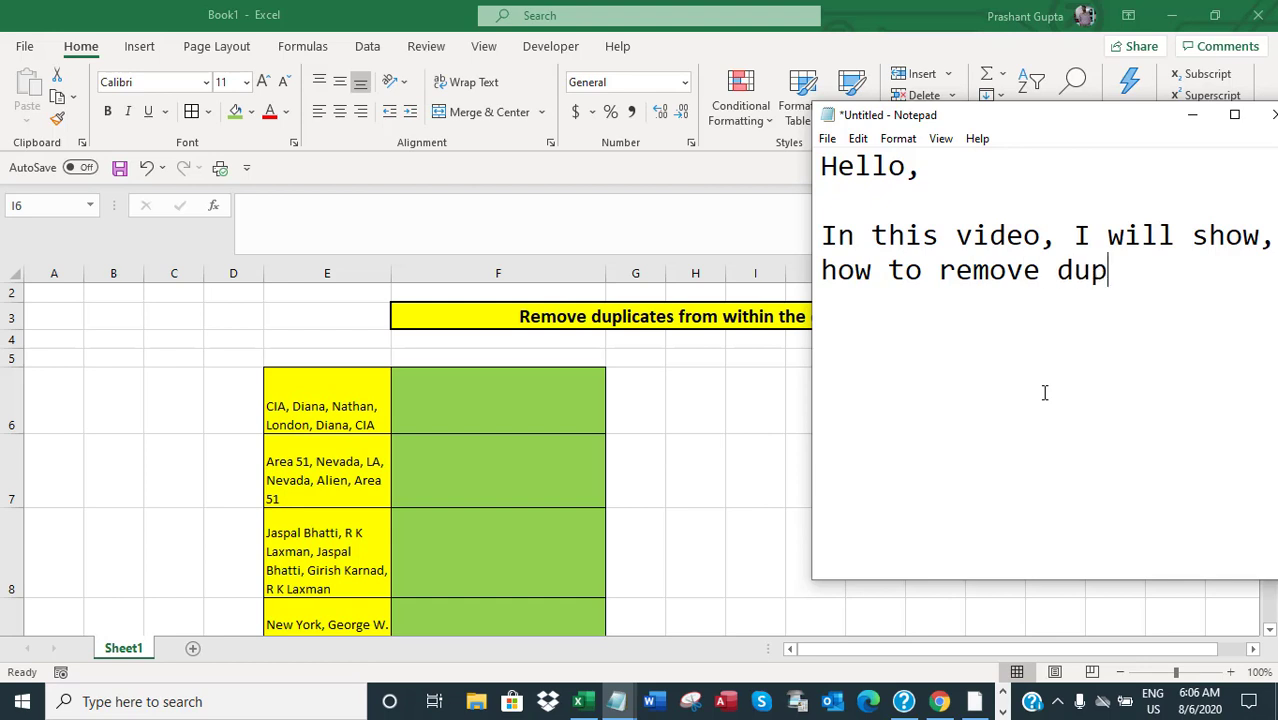
text(licates from w)
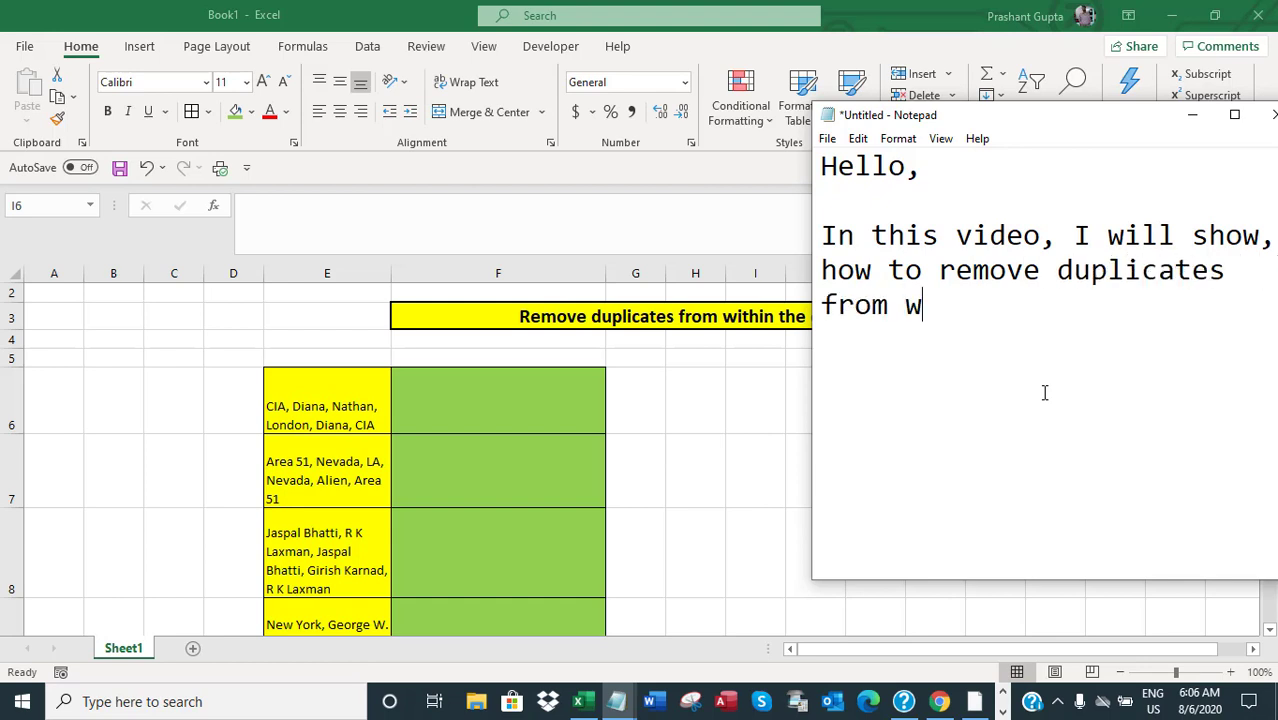
text(ithin the cell )
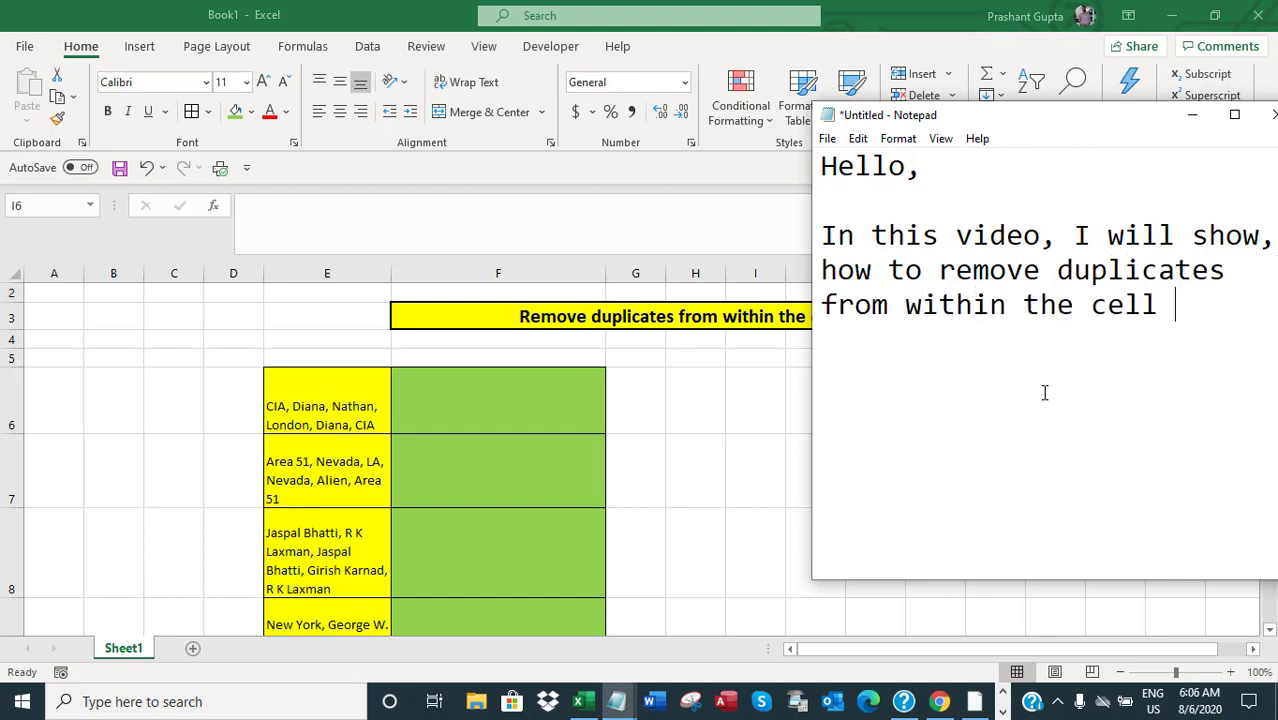
text(in Excel.)
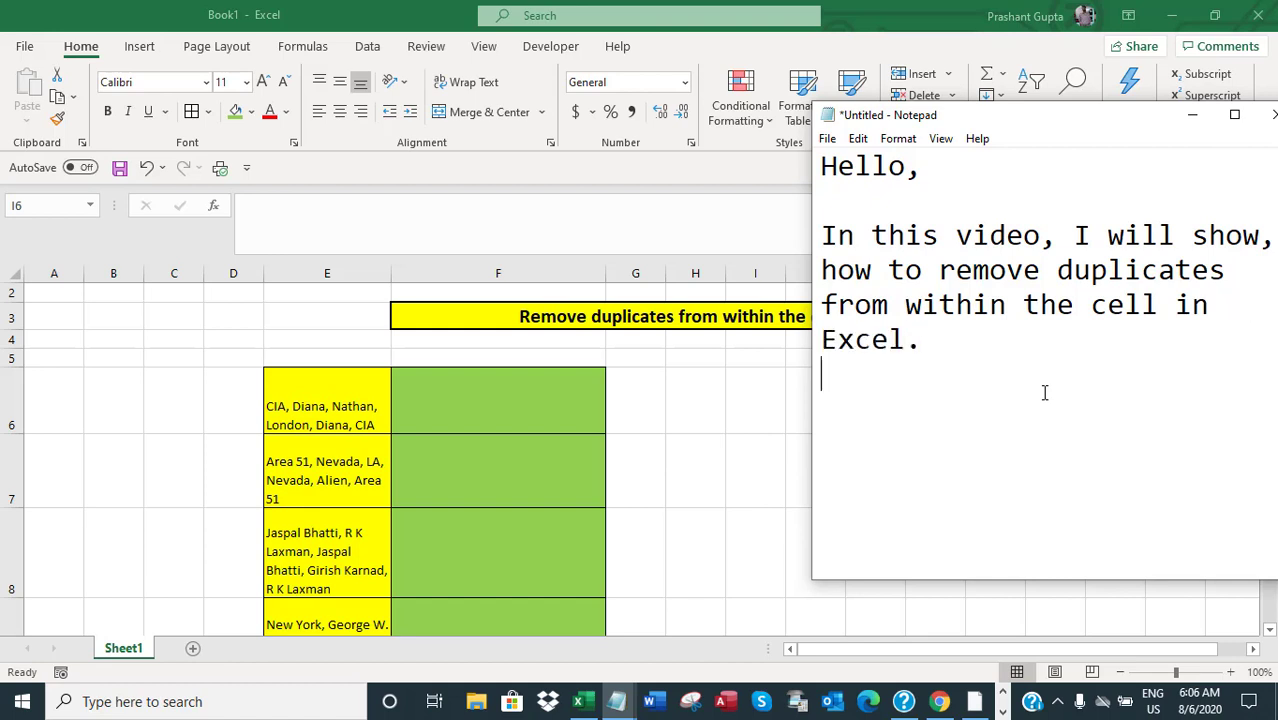
key(Return)
text(So, let's )
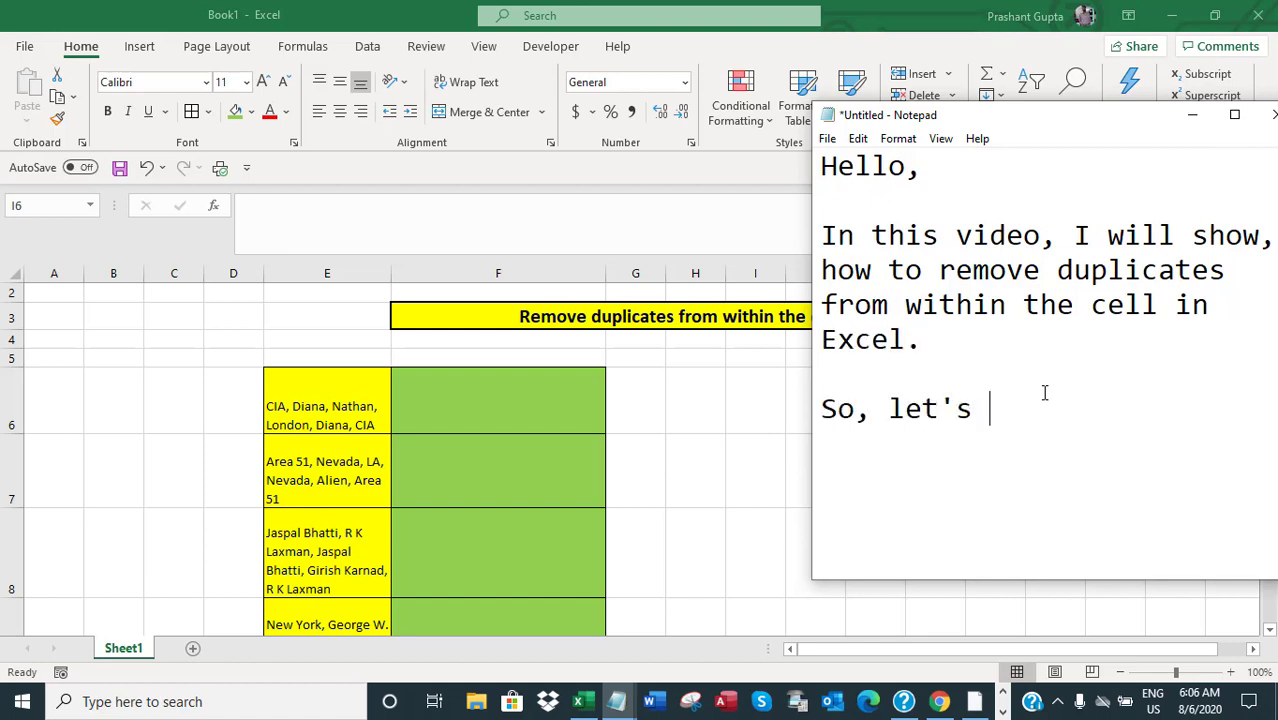
text(get star)
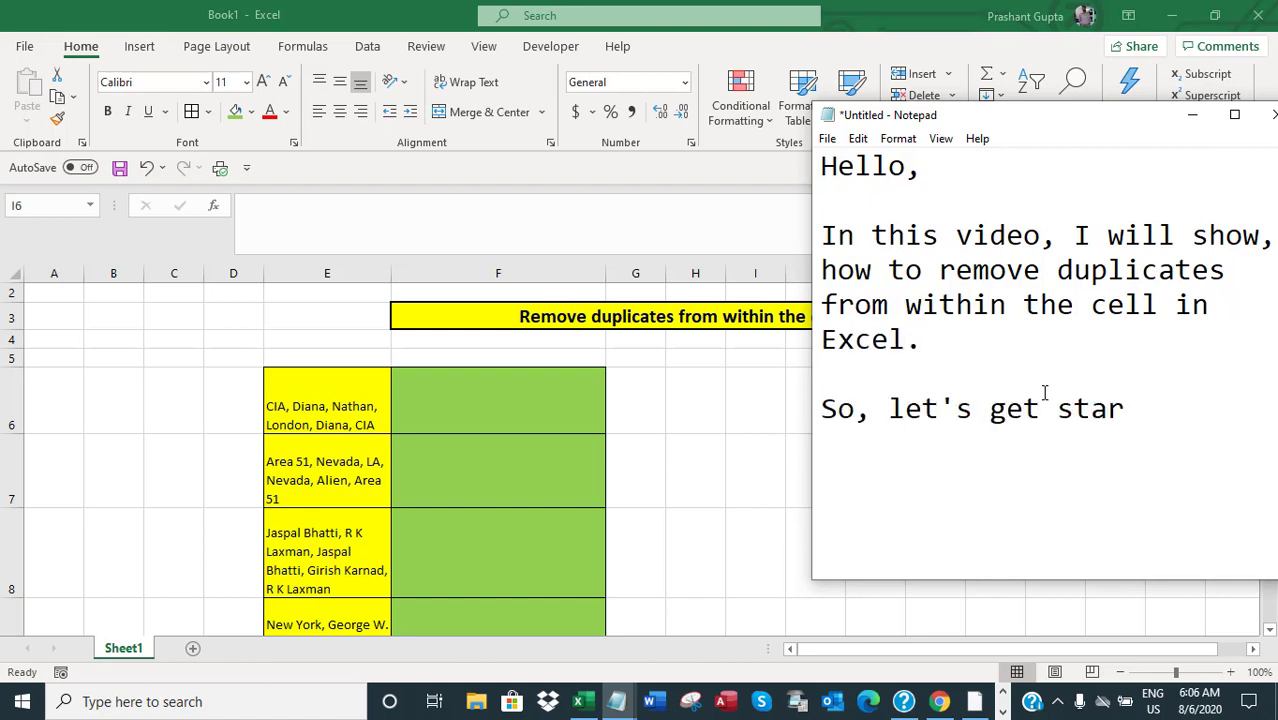
text(ted.)
Add 'For this, we will create an User Defined Function using VBA.' and 'So, let's do that.'
key(Return)
text(For thi)
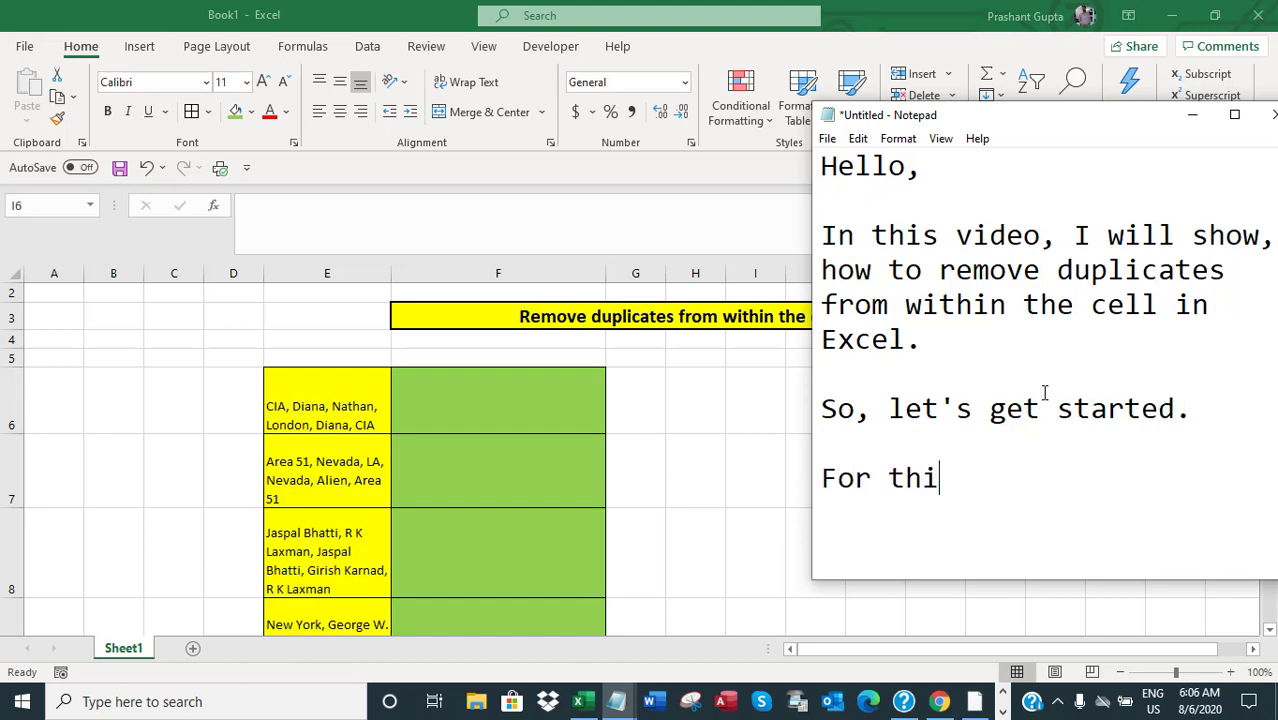
text(s, we will )
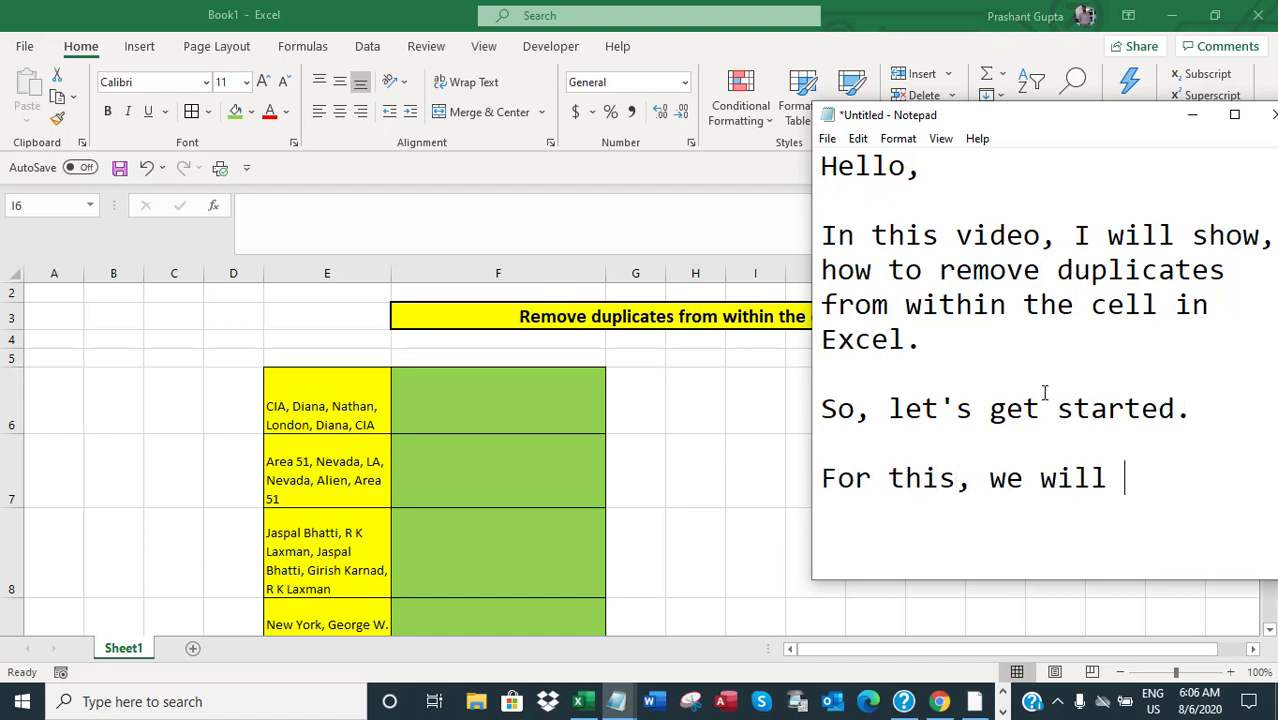
text(create an)
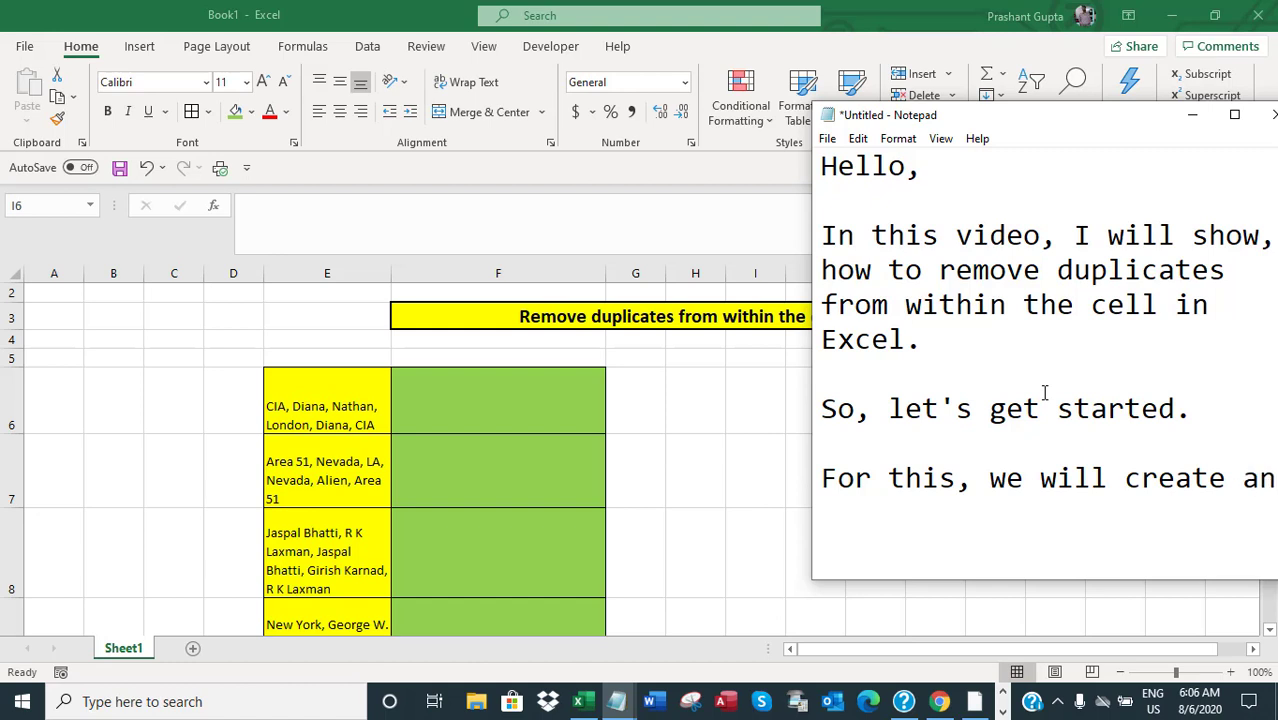
text( User Define)
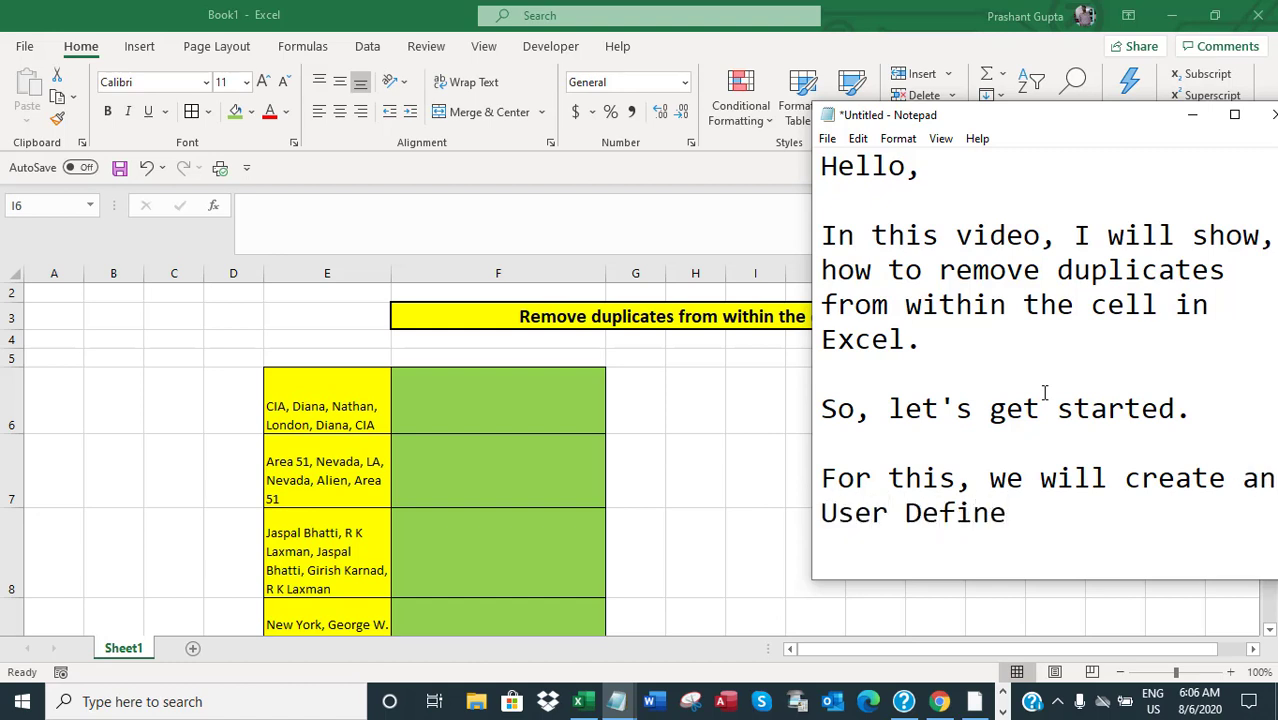
text(d Function )
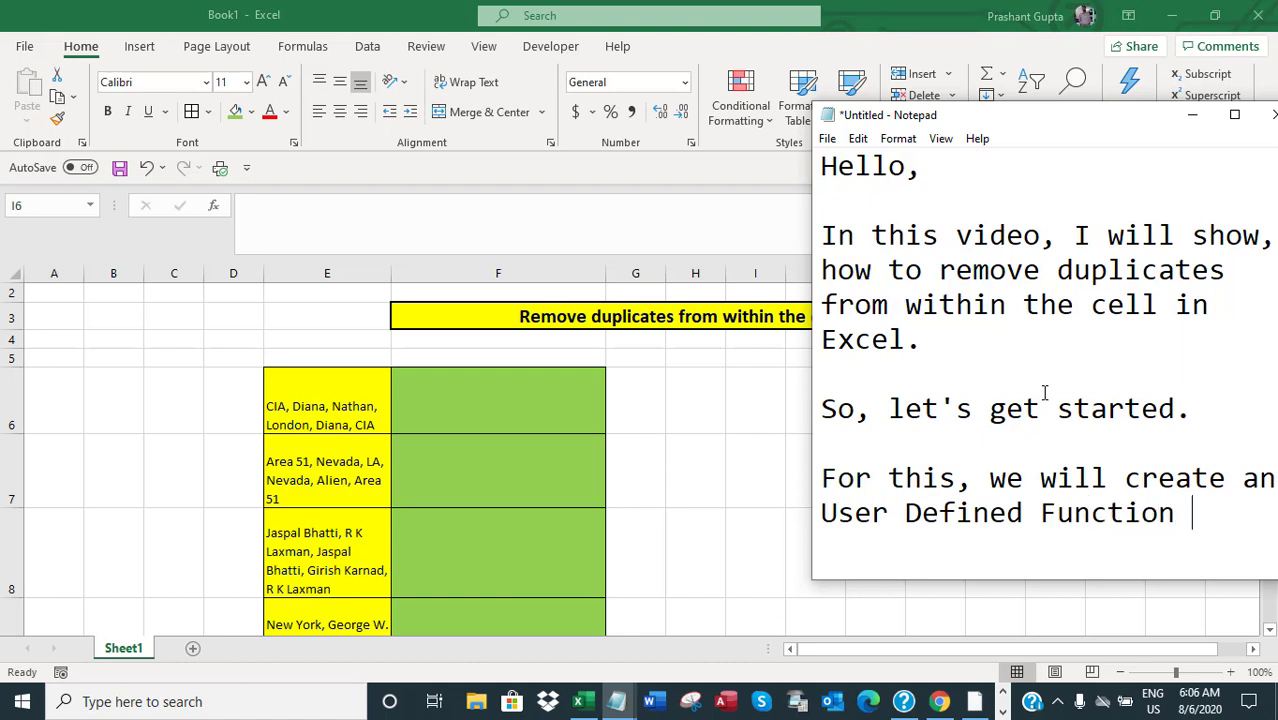
text(using VBA.)
key(Return)
key(Return)
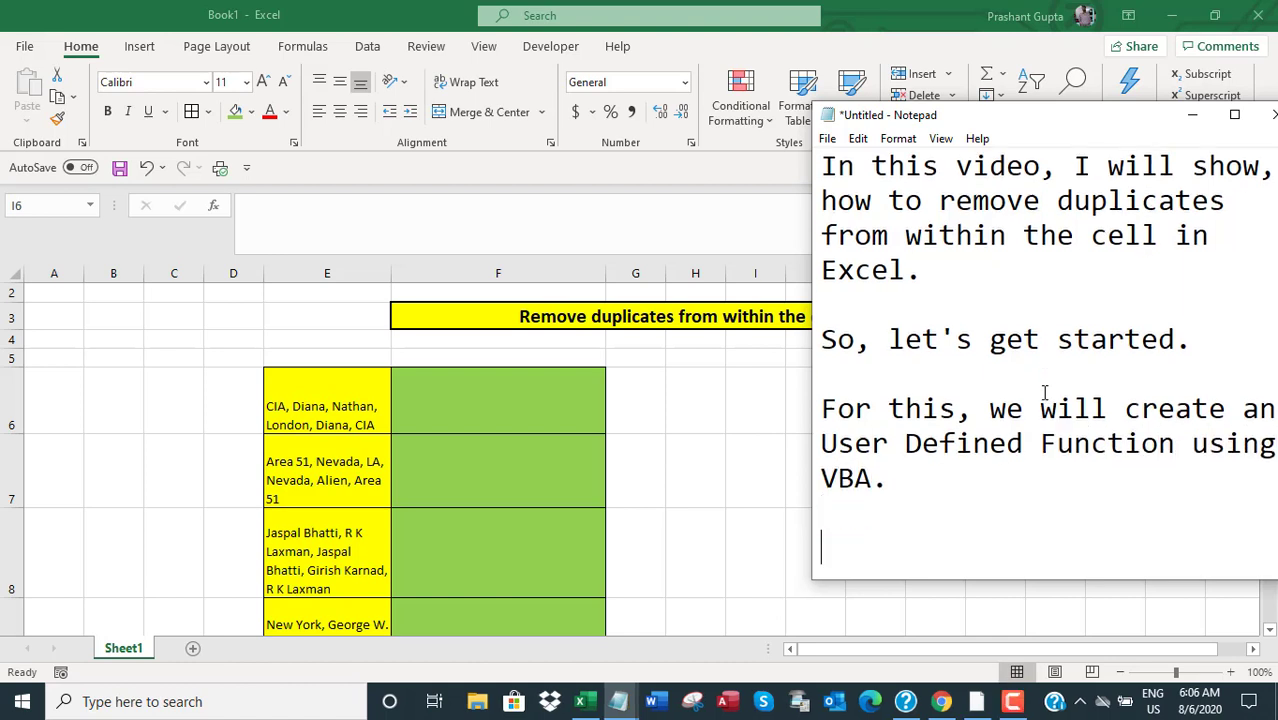
text(So, let's do )
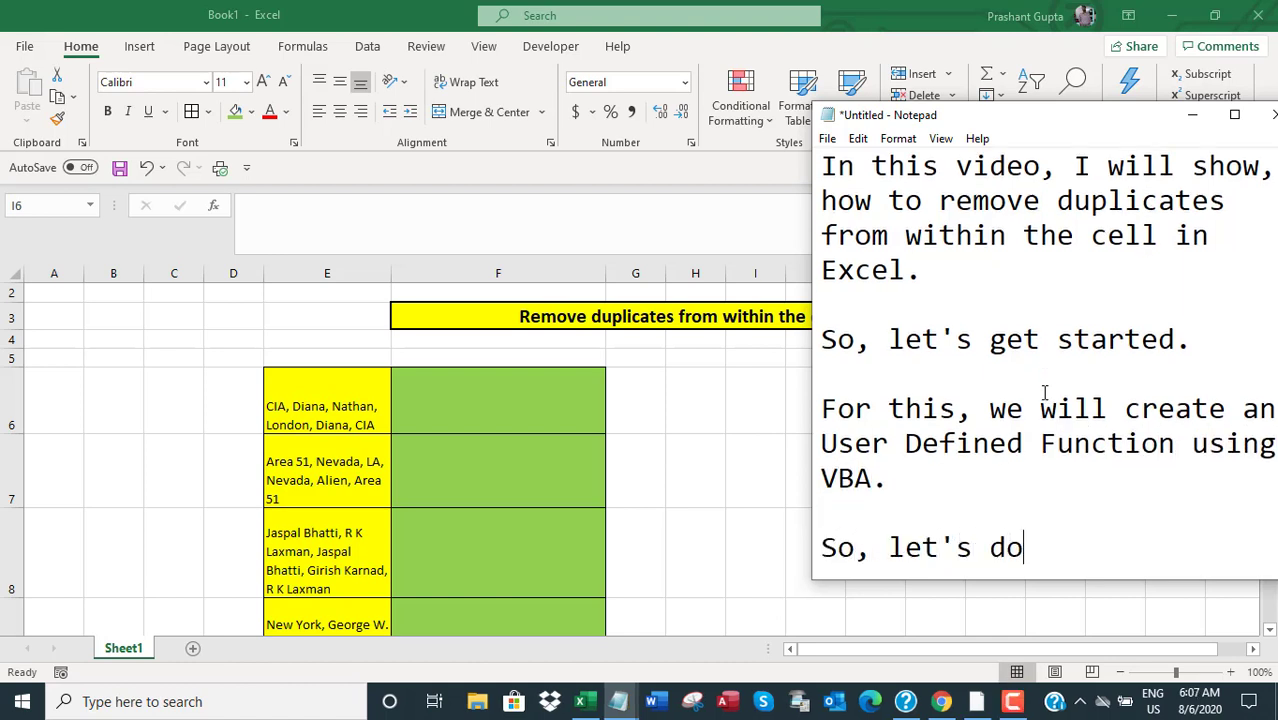
text(that)
key(BackSpace)
key(BackSpace)
key(BackSpace)
key(BackSpace)
text(that)
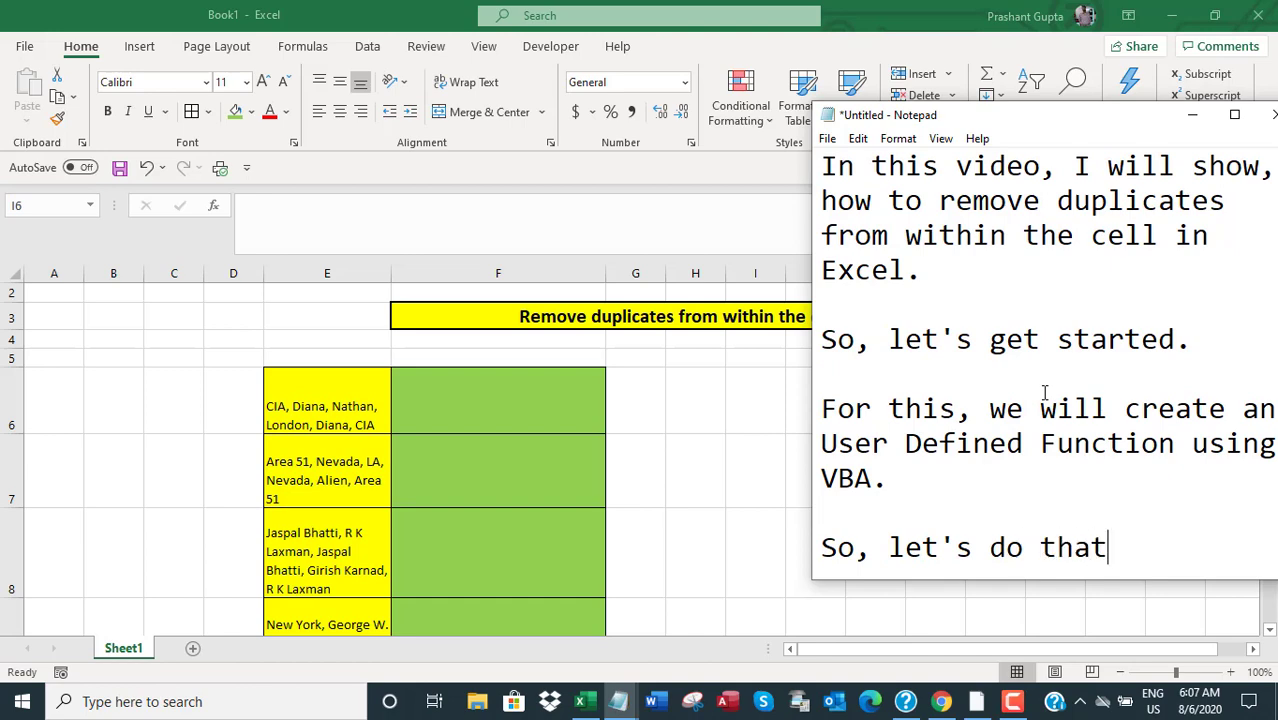
text(.)
key(Return)
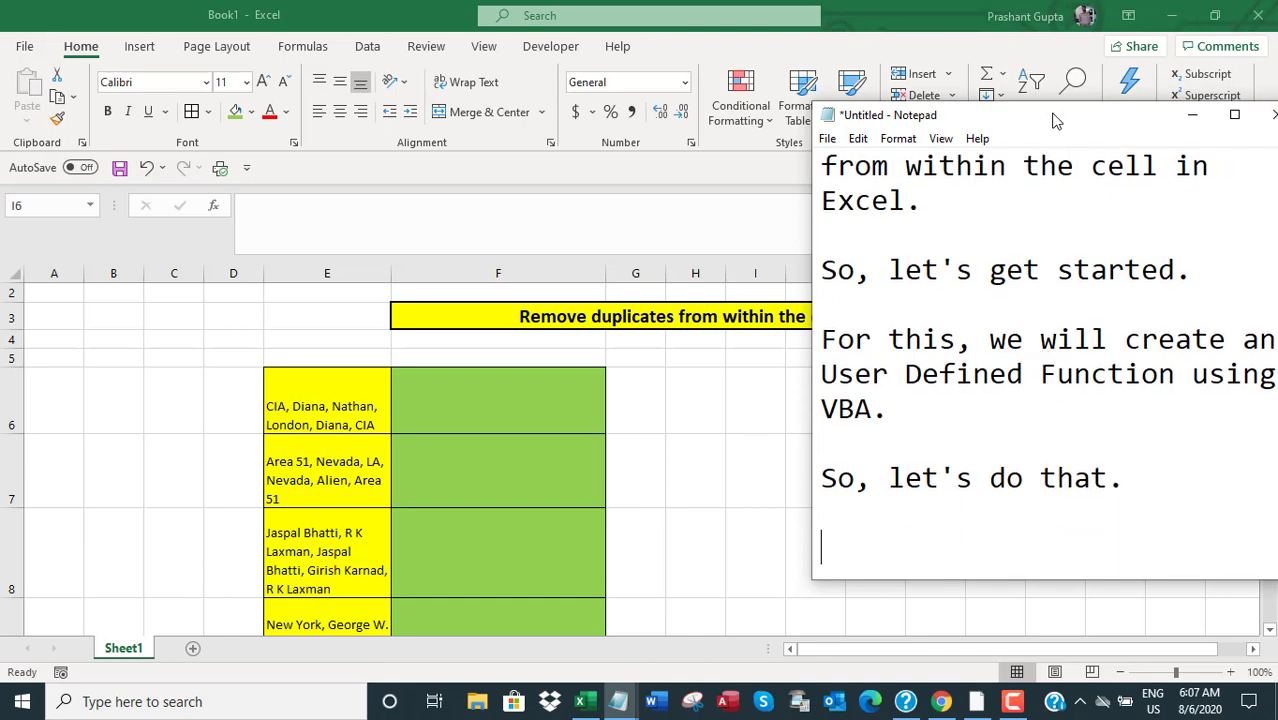
drag(1054, 114, 1002, 114)
Insert an empty Module1 in the VBA editor and show the Code7765 KeepOriginal code maximized
click(1141, 117)
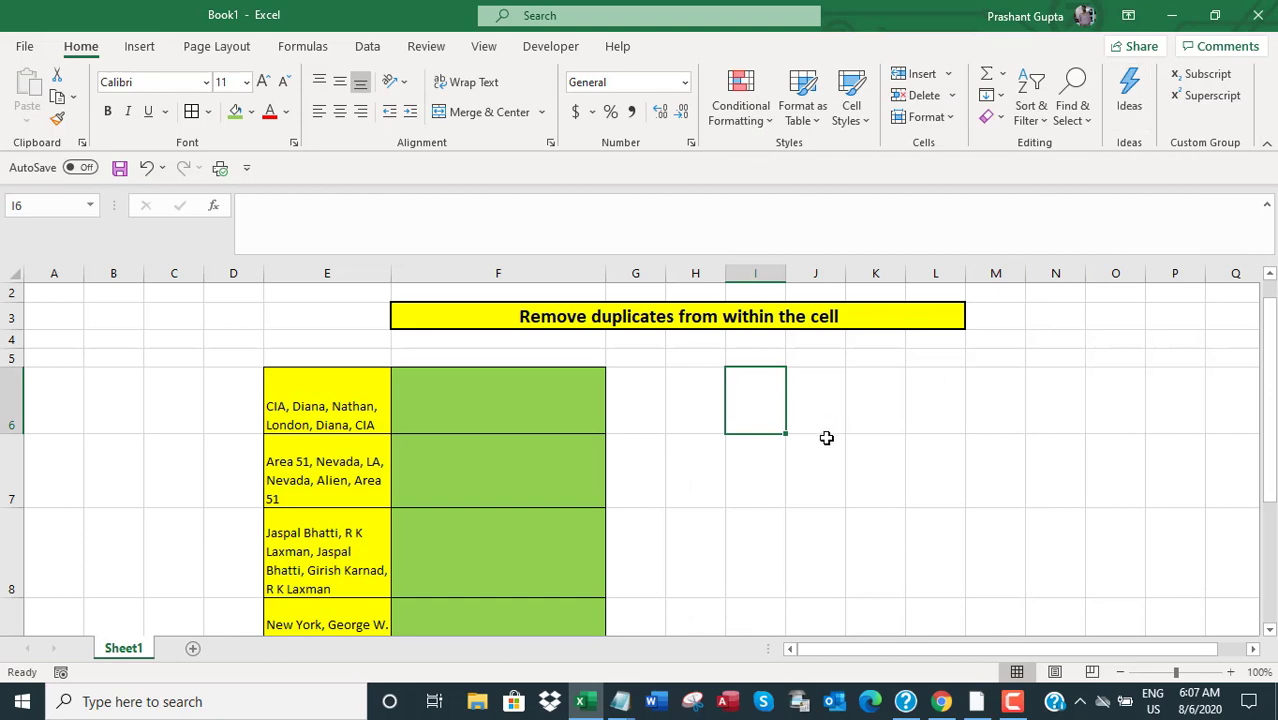
click(539, 47)
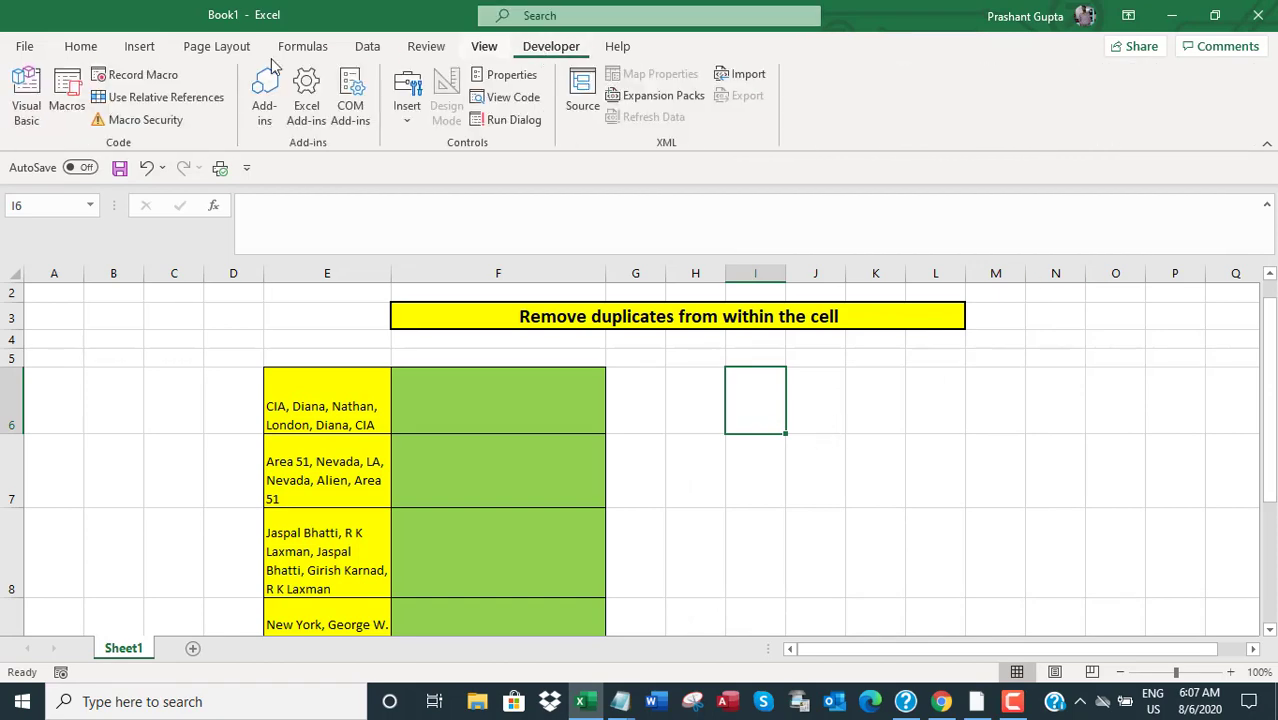
click(28, 95)
click(141, 41)
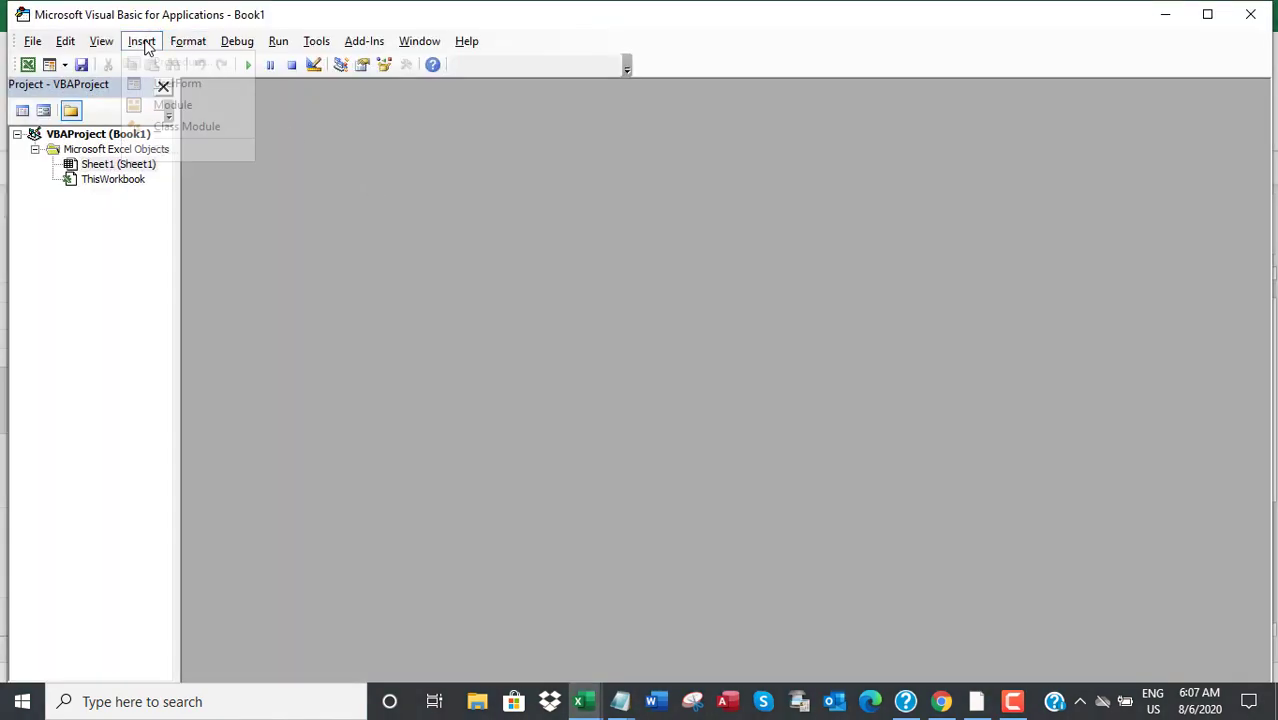
click(173, 105)
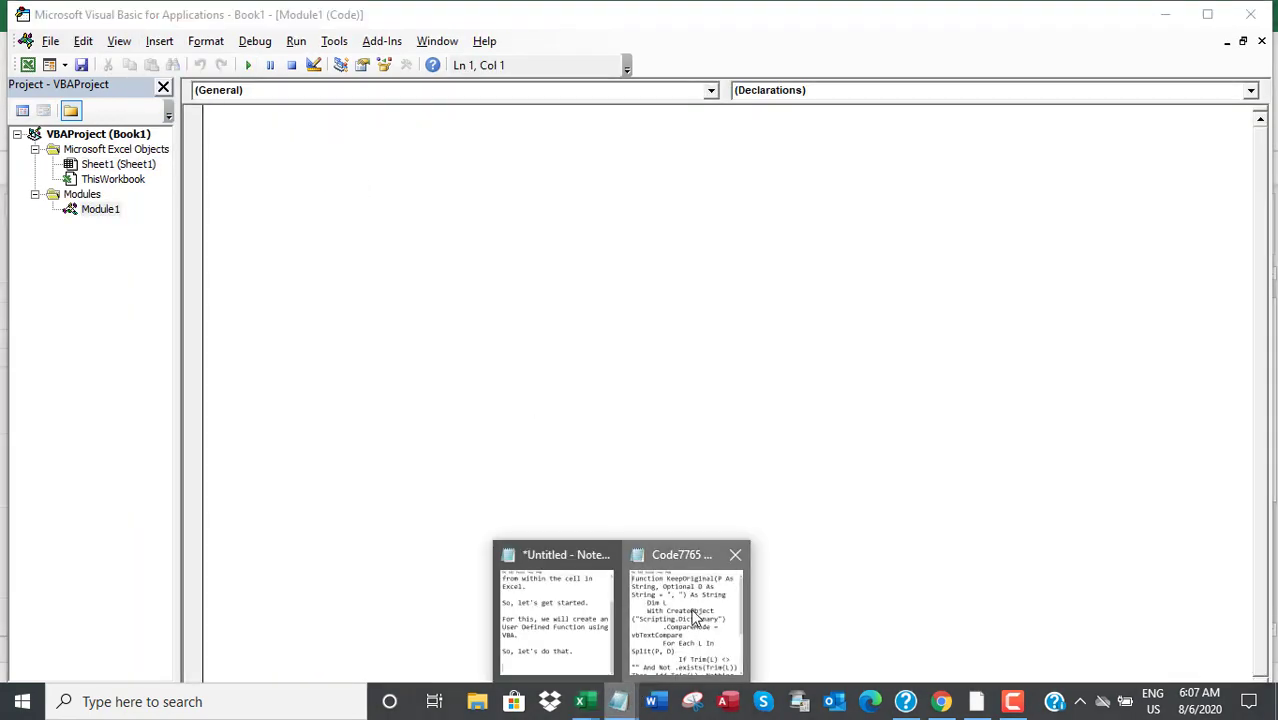
click(700, 623)
click(1171, 113)
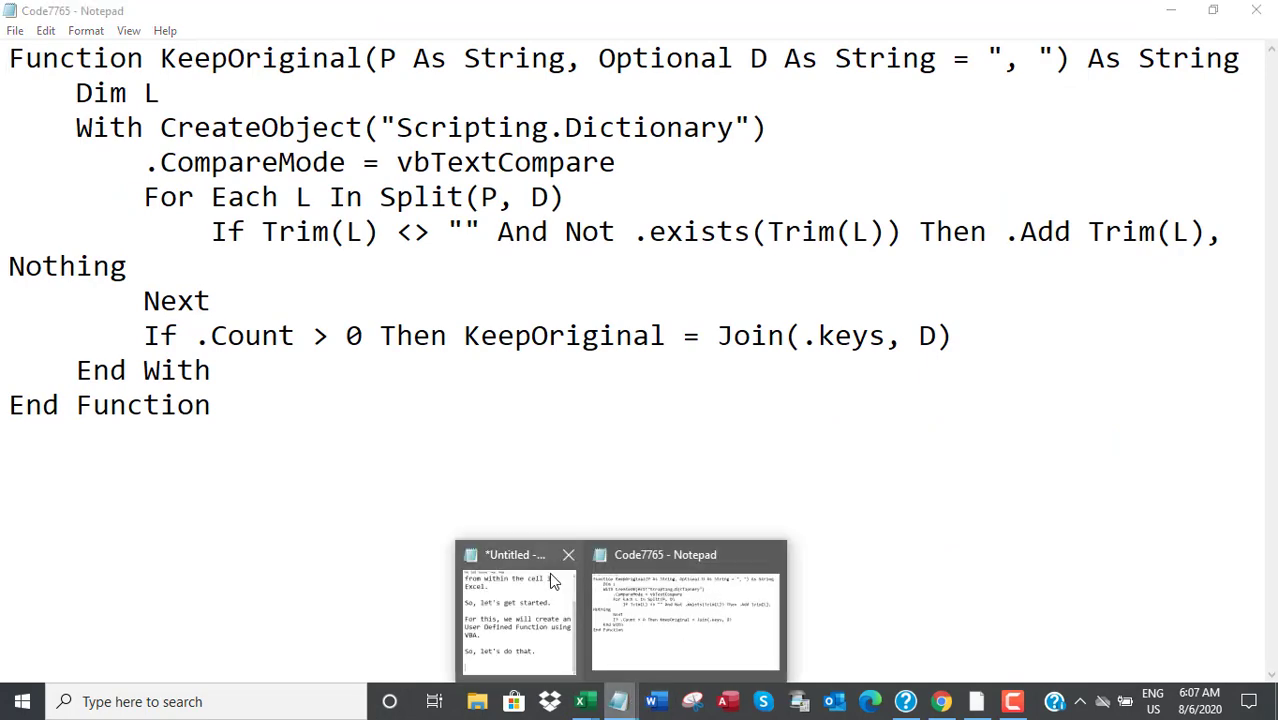
Add 'already have the code ready.' and 'This is the code.' to the narration note
click(549, 572)
text(alrea)
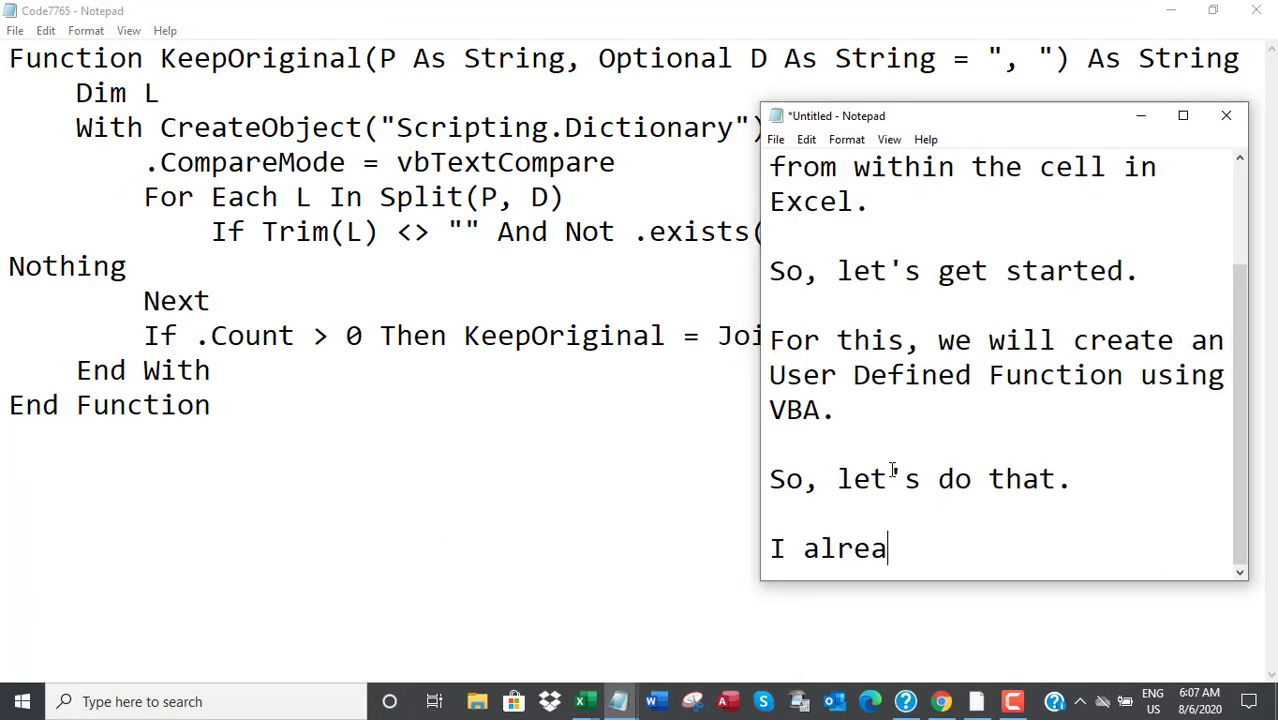
text(dy have the cod)
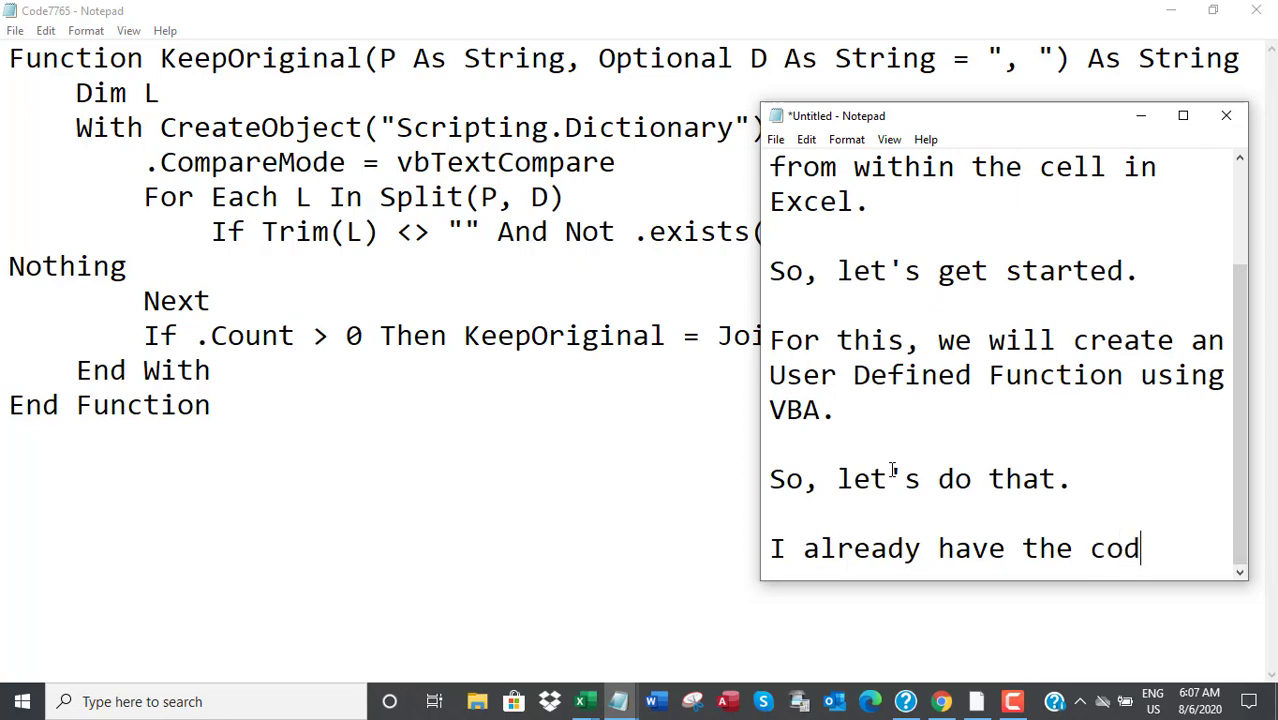
text(e ready.)
key(Return)
key(Return)
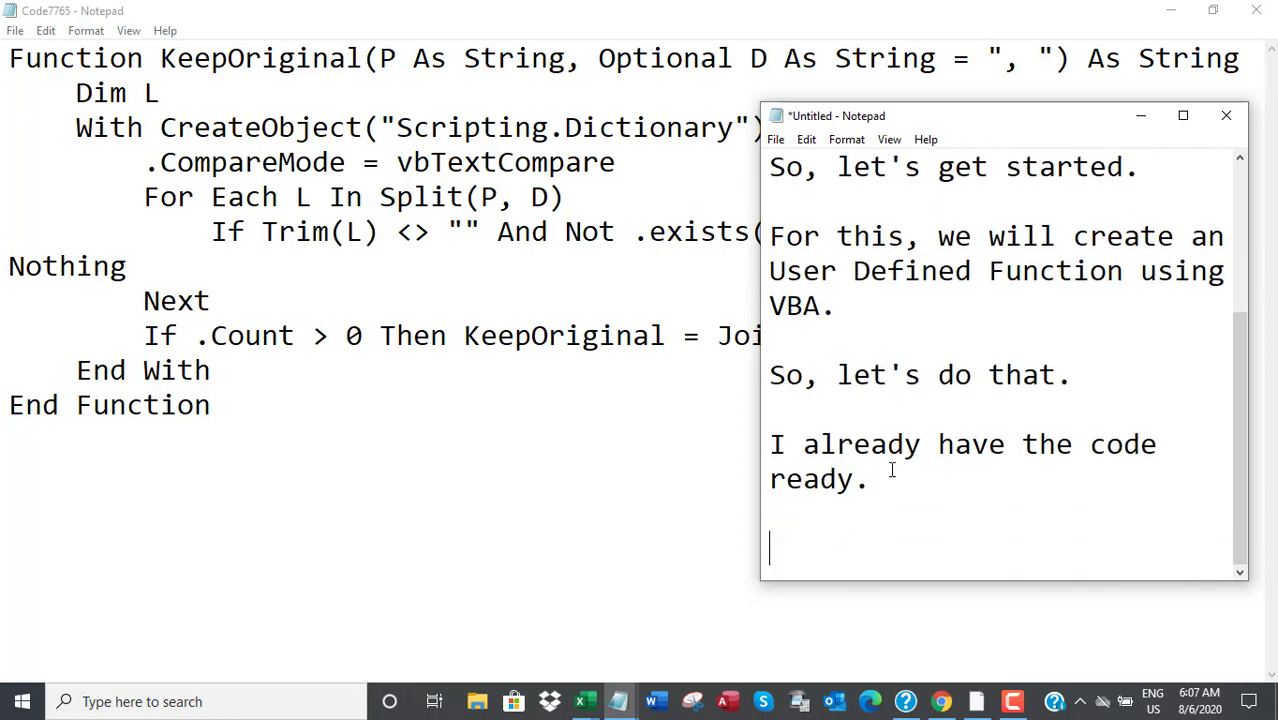
text(This is the code.)
key(Return)
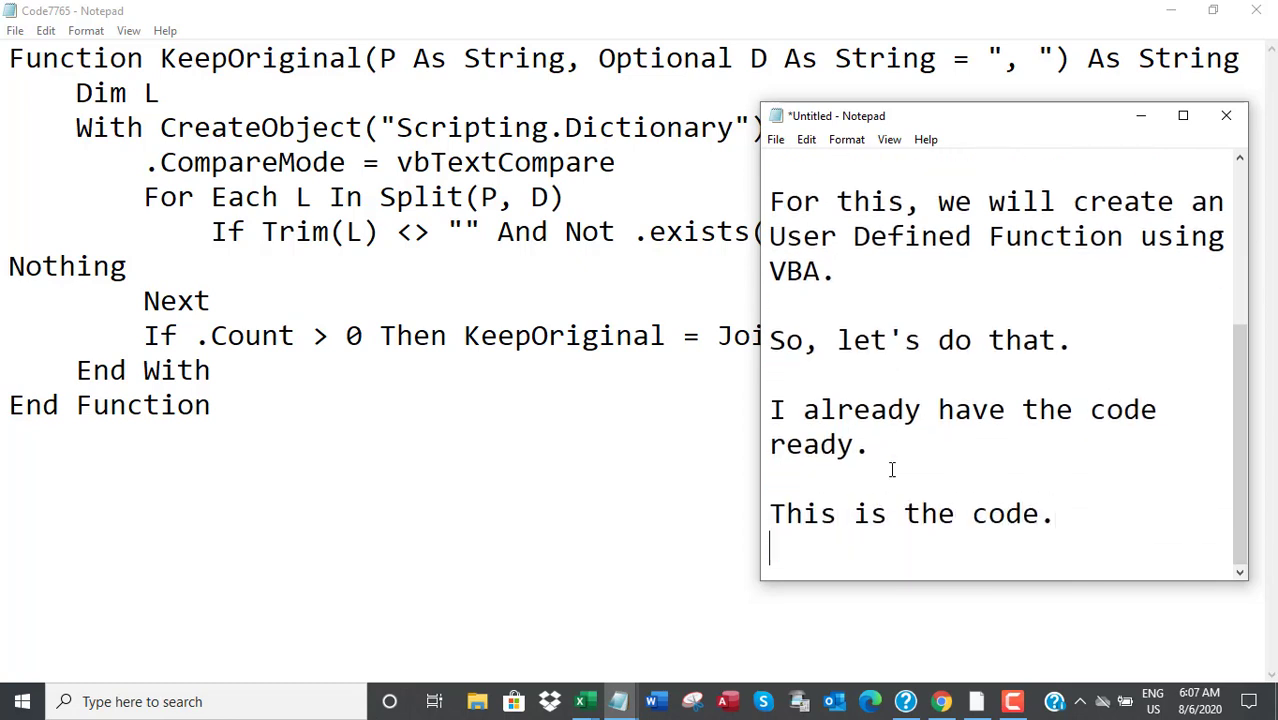
key(Return)
Copy the whole KeepOriginal function from Code7765 and paste it into Module1
click(1140, 115)
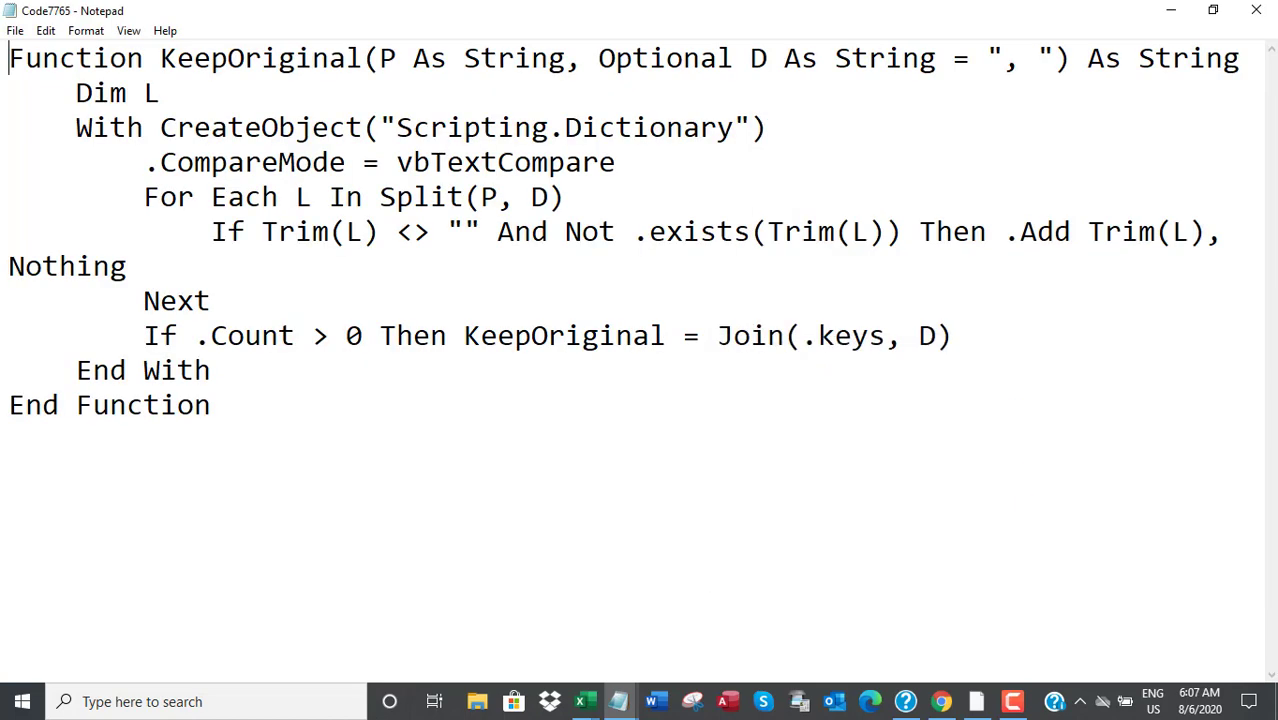
drag(207, 405, 4, 55)
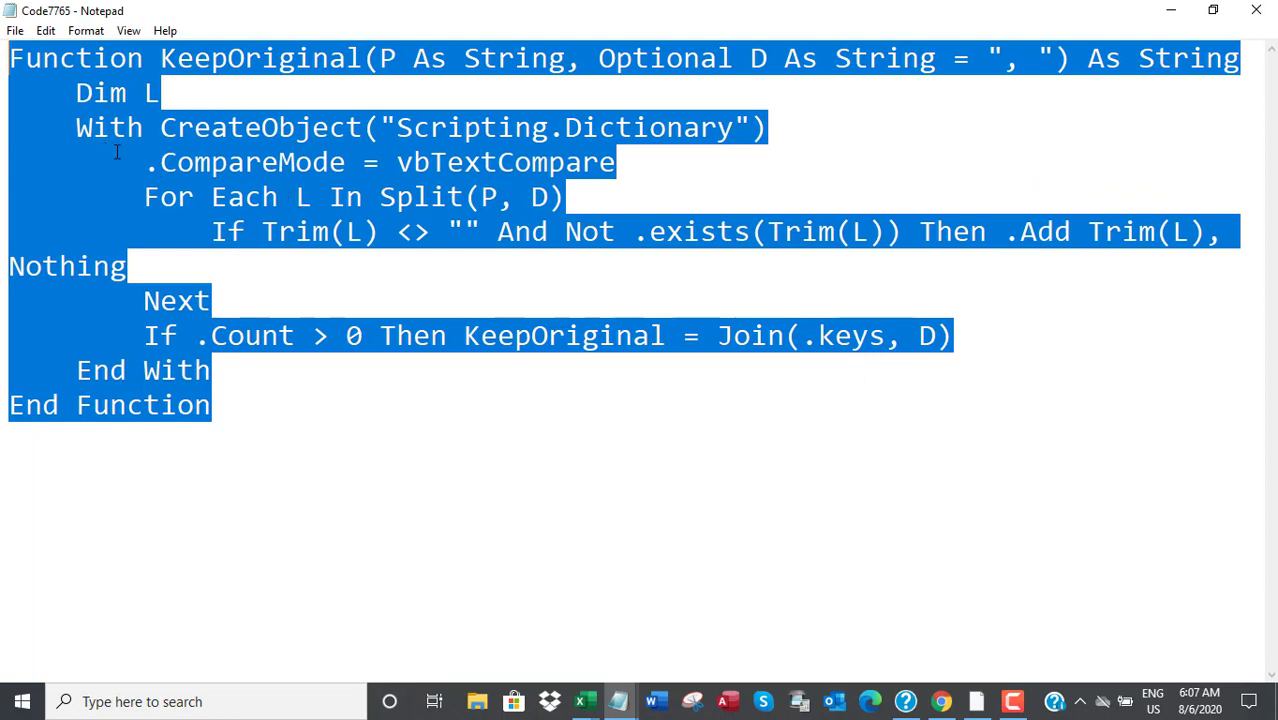
key(ctrl+c)
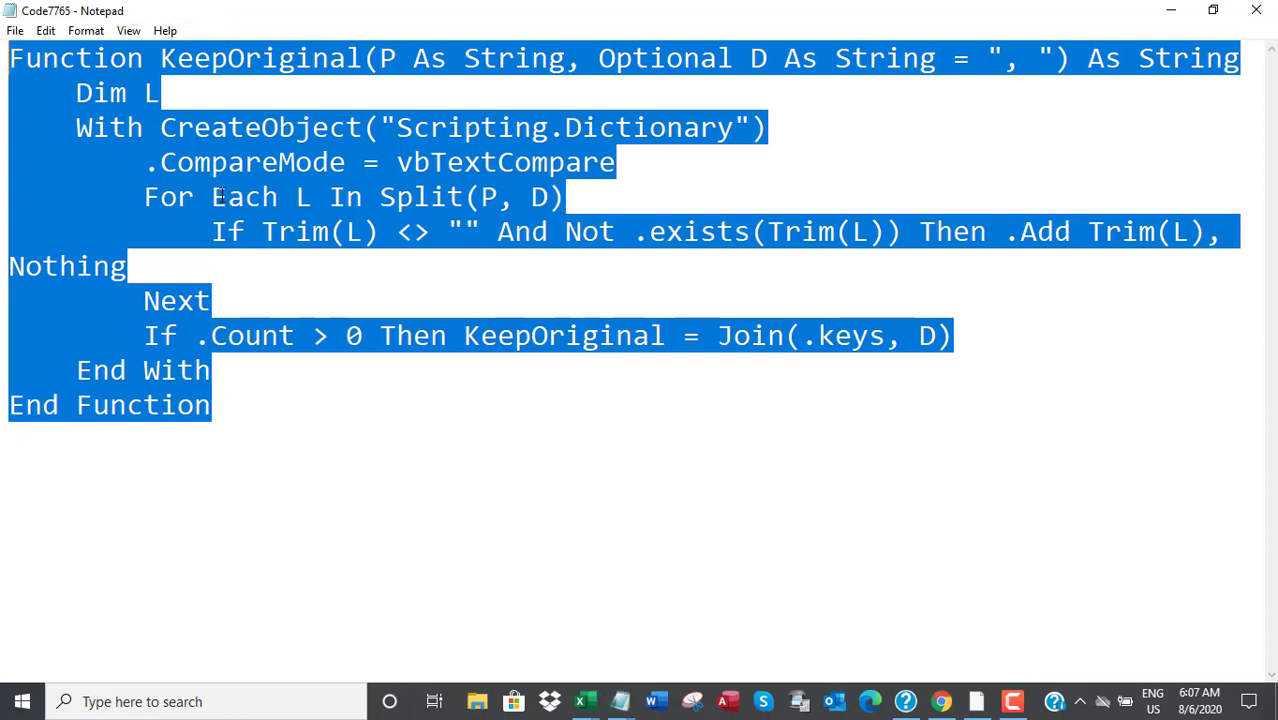
right_click(220, 193)
click(272, 256)
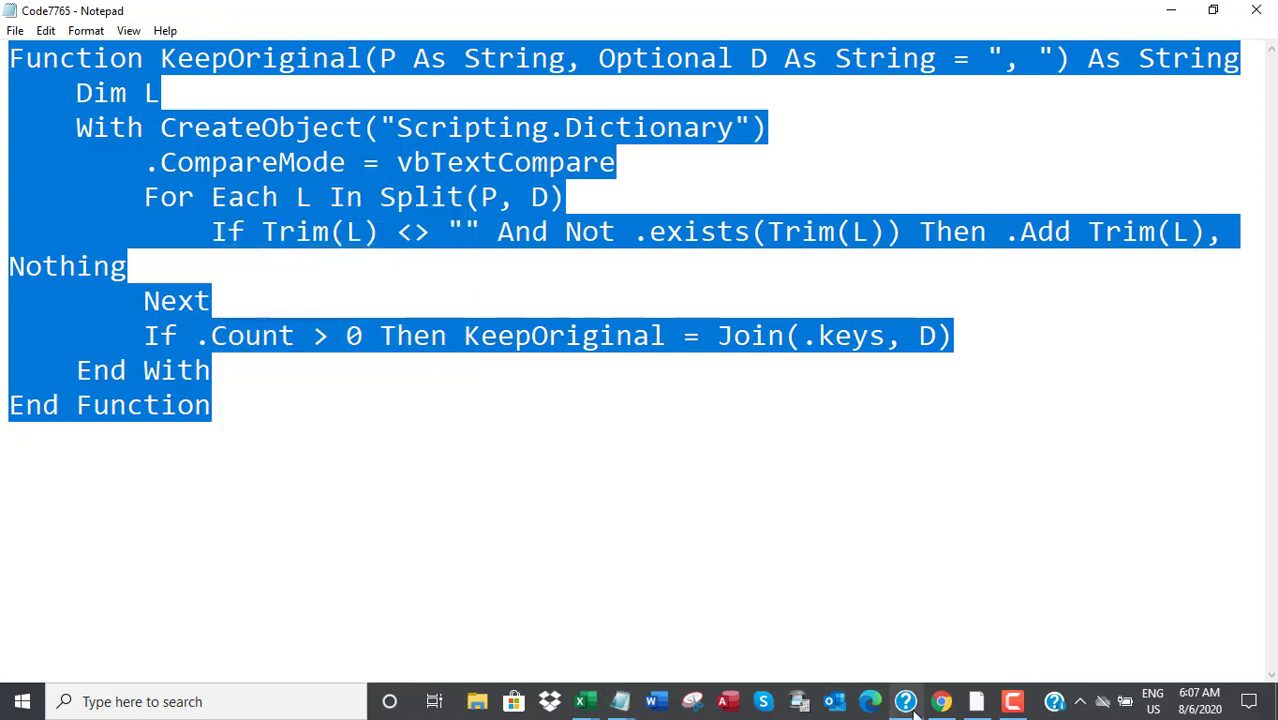
click(580, 701)
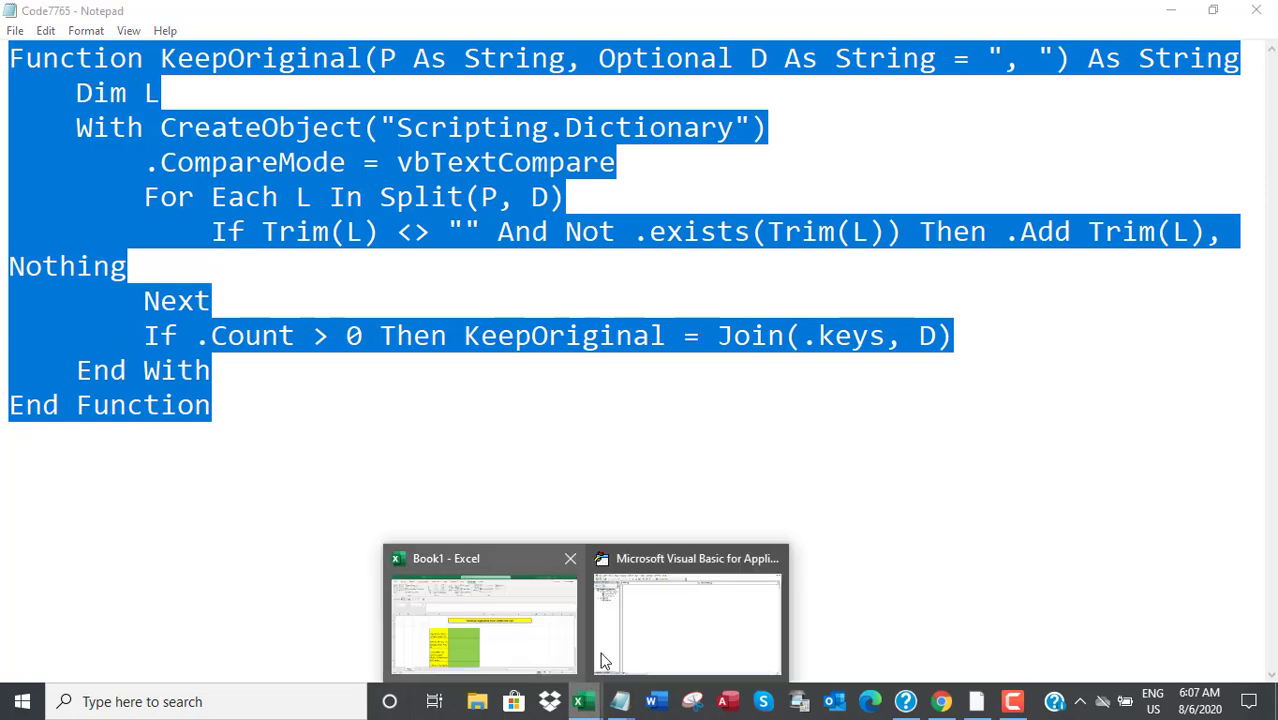
click(662, 603)
key(ctrl+v)
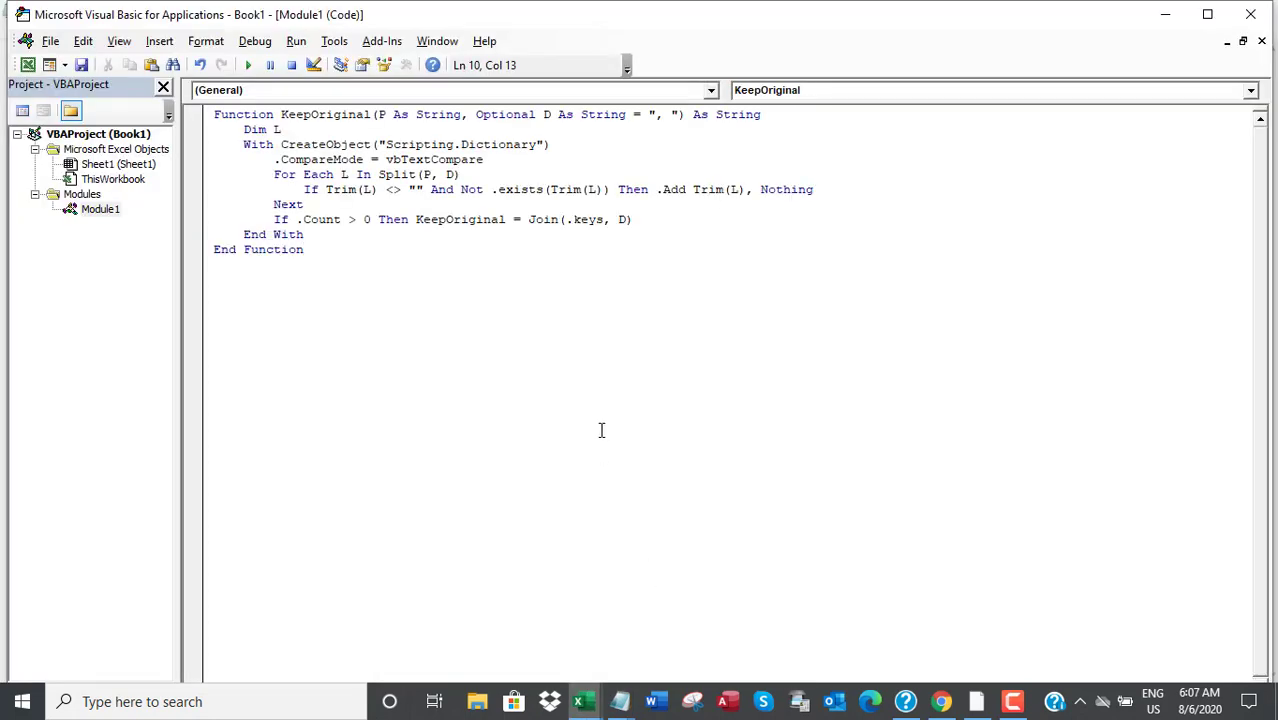
Note that this code creates a User Defined Function called KeepOriginal
click(620, 701)
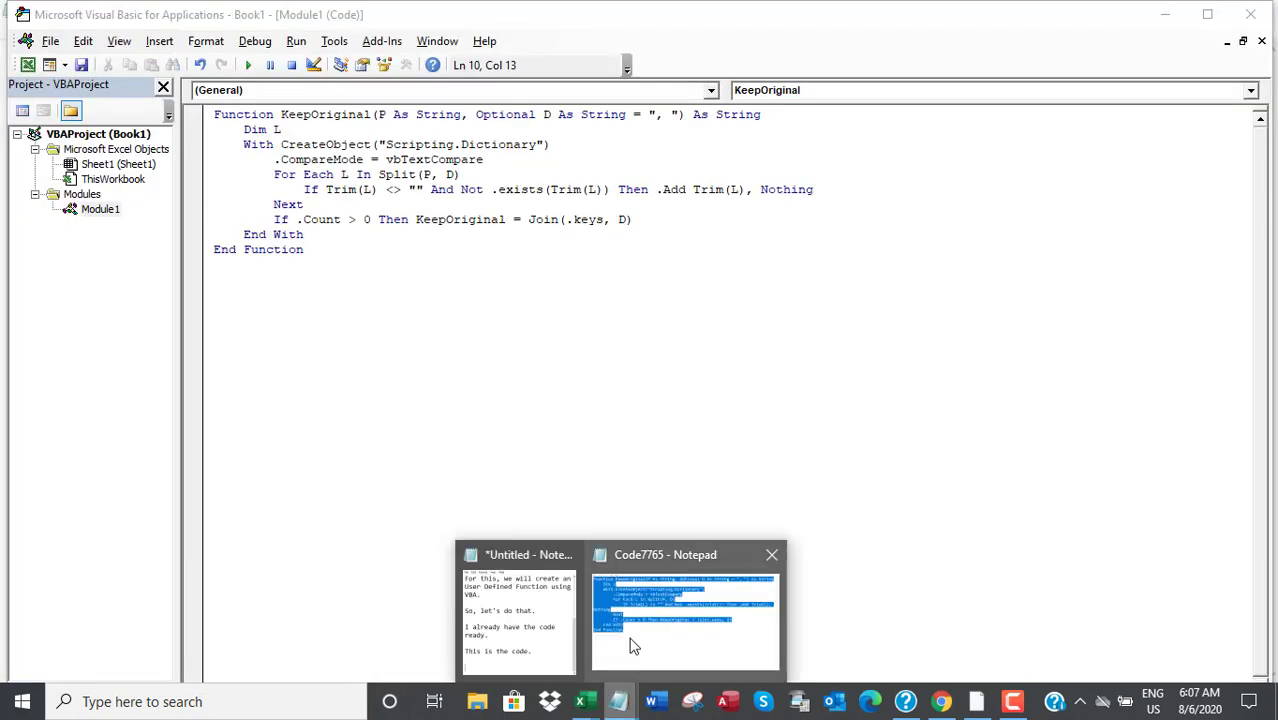
click(518, 590)
text(So)
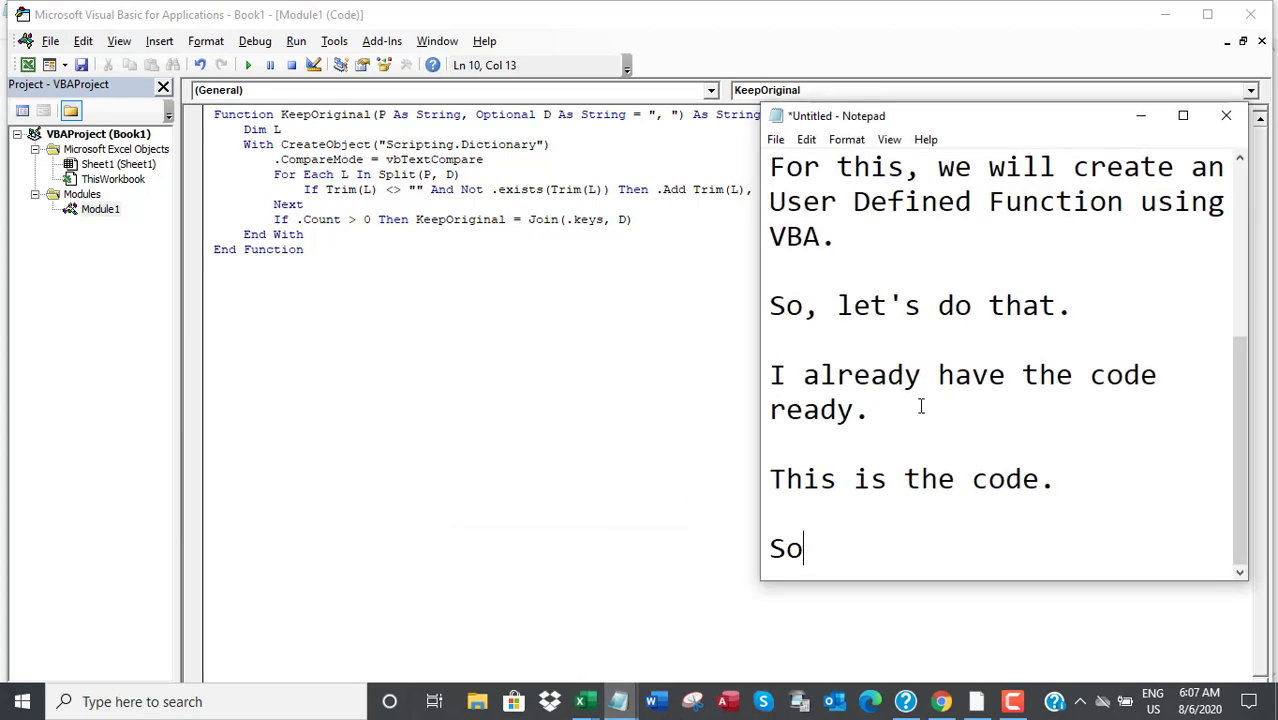
text(, the code)
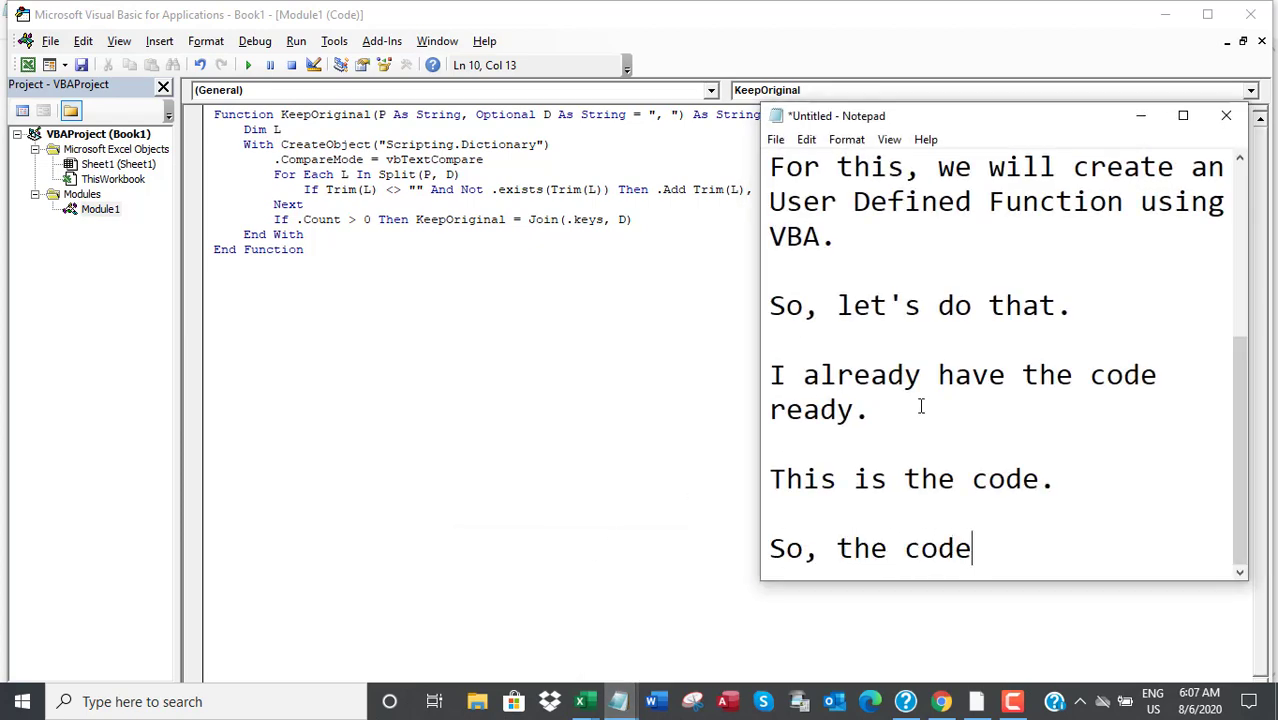
key(BackSpace)
key(BackSpace)
key(BackSpace)
key(BackSpace)
key(BackSpace)
key(BackSpace)
text(is cod)
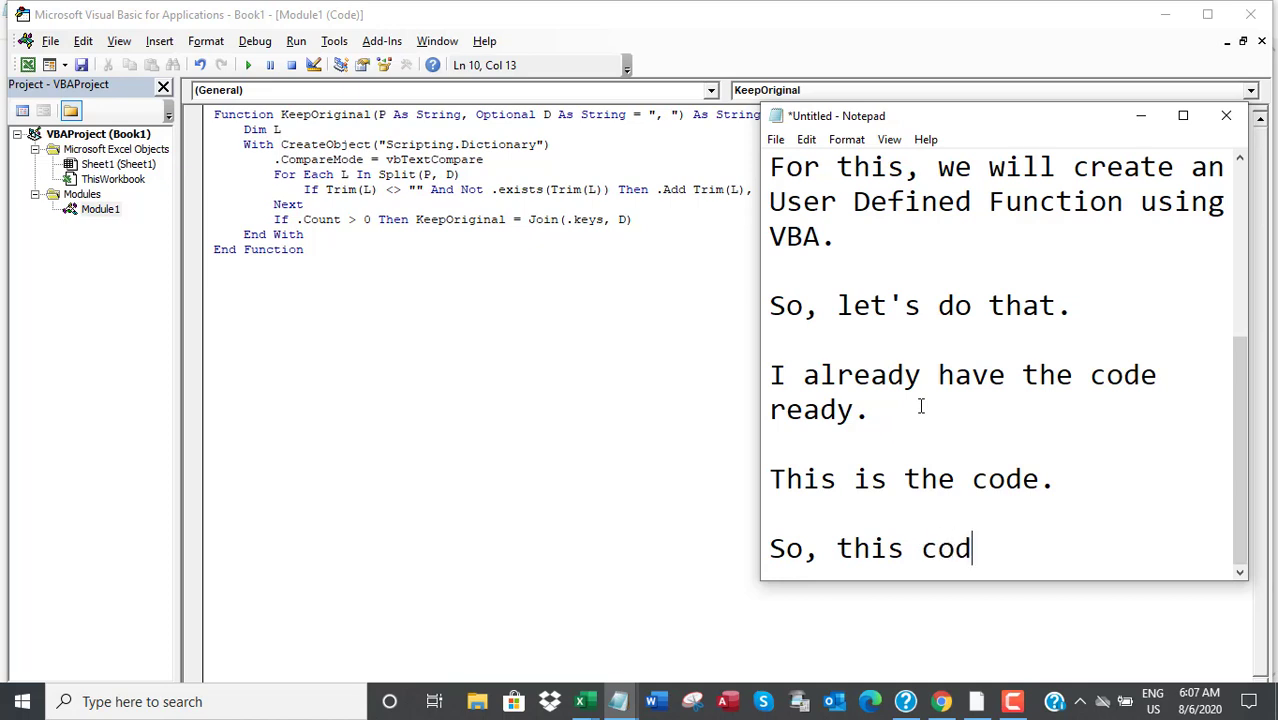
text(e creates an)
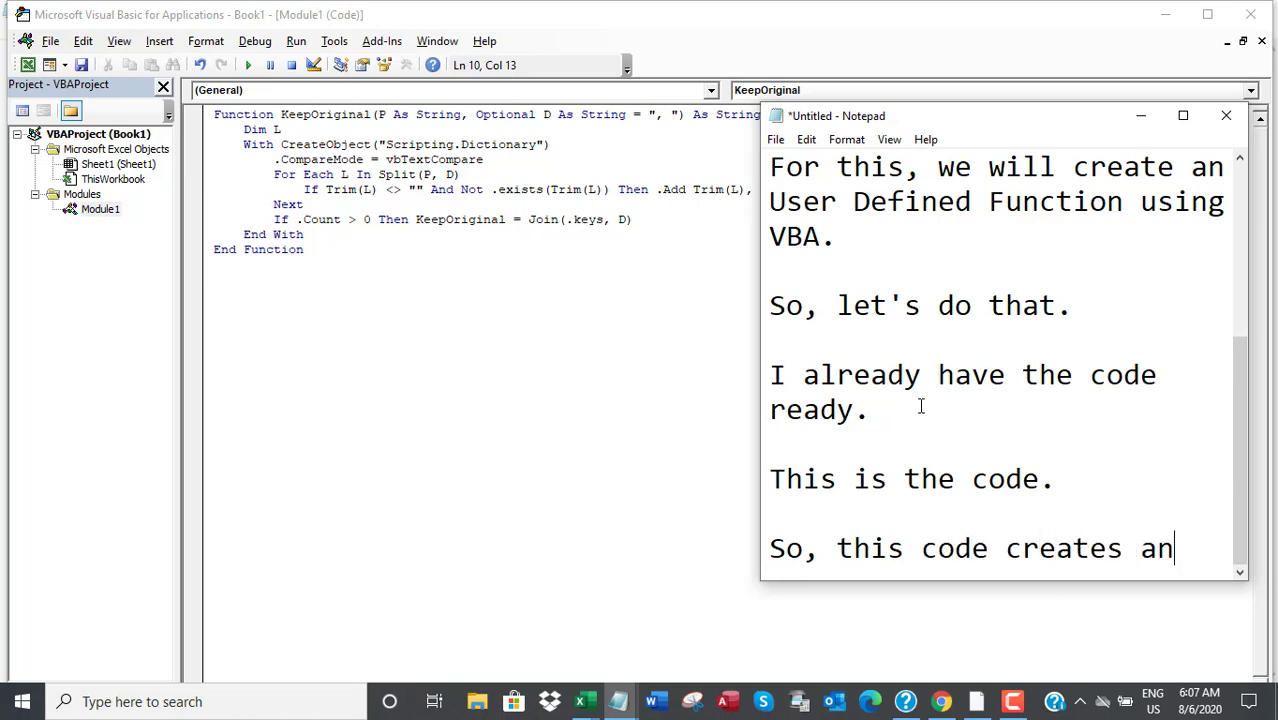
text( User Defined)
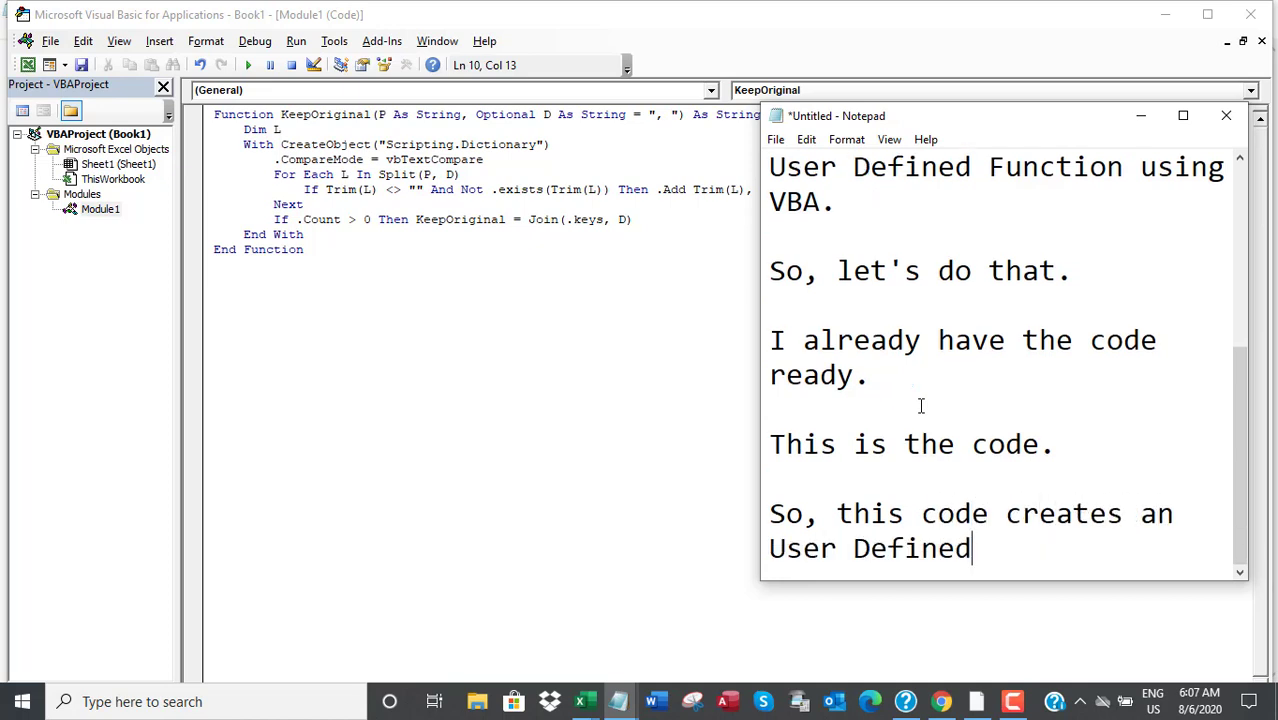
text( Functi)
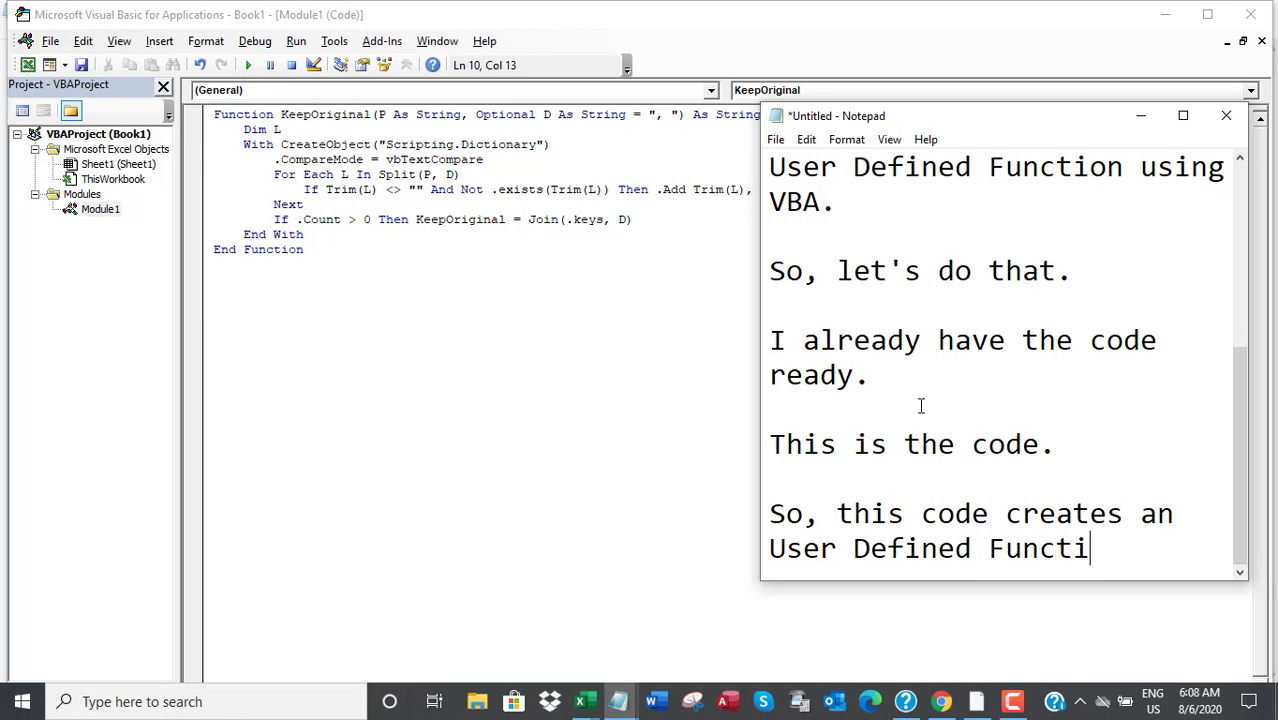
text(on called *)
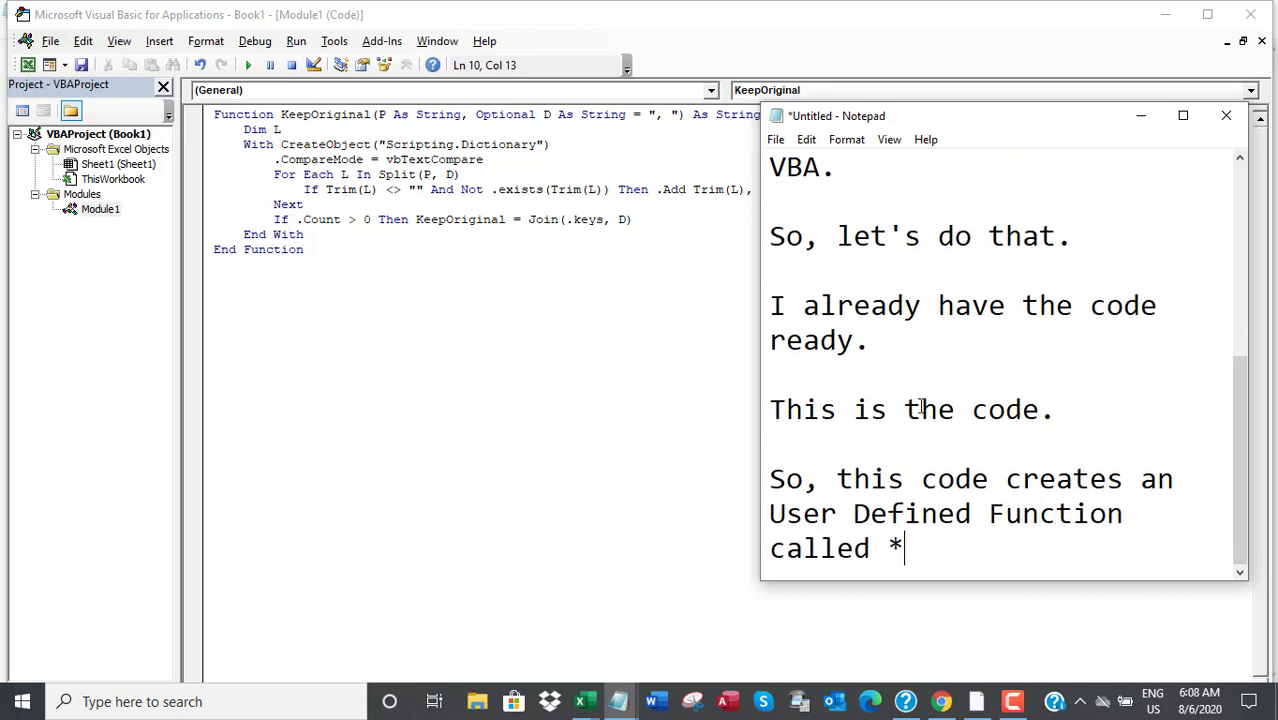
text(**KeepOri)
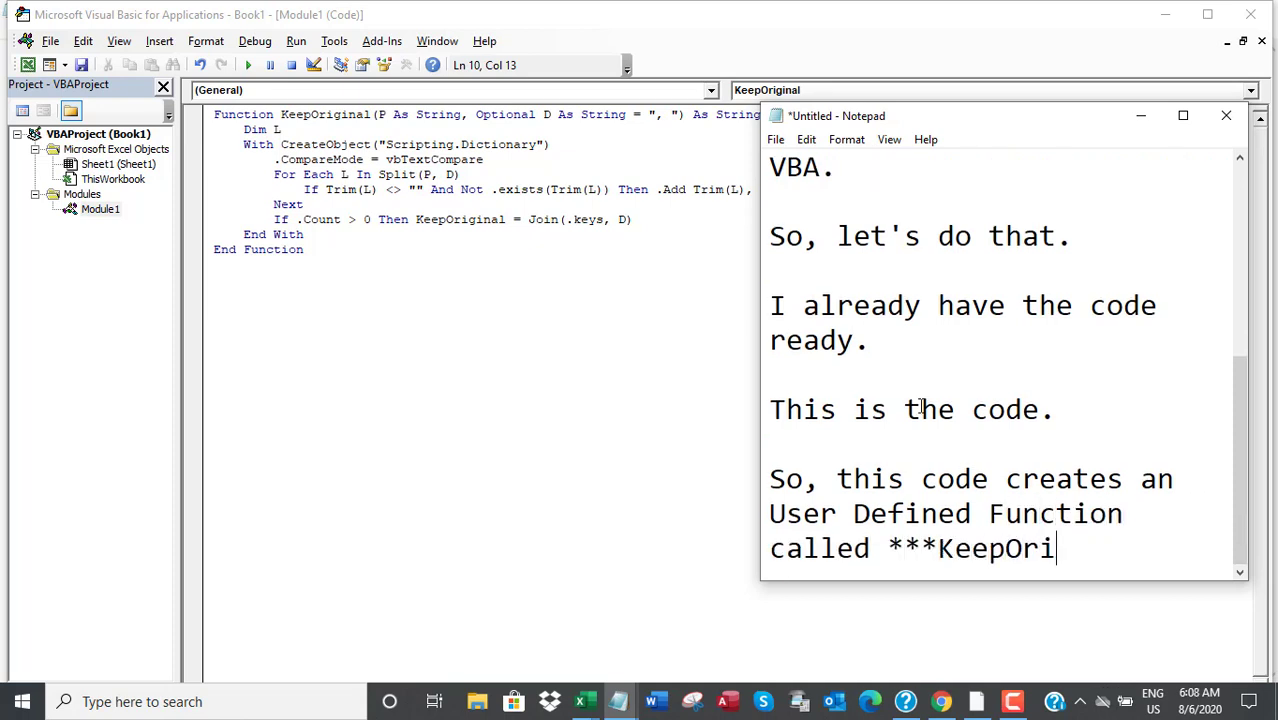
text(ginal**)
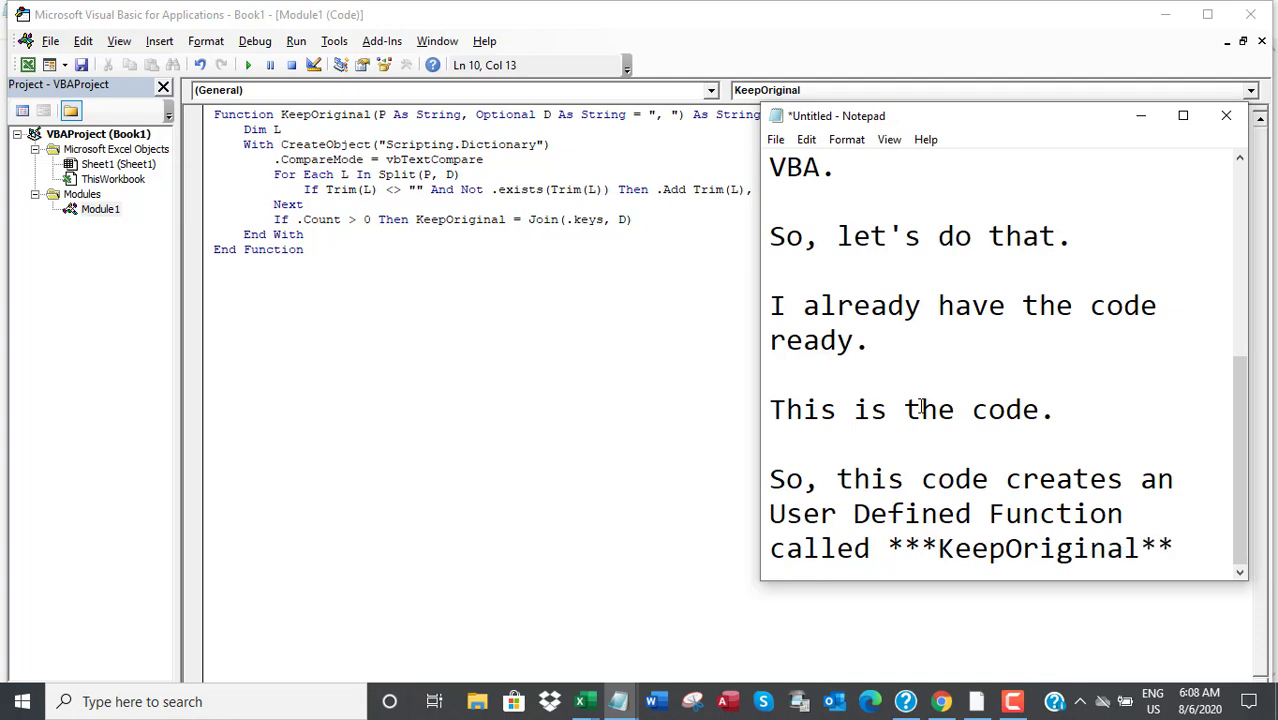
text(.)
key(Return)
key(Return)
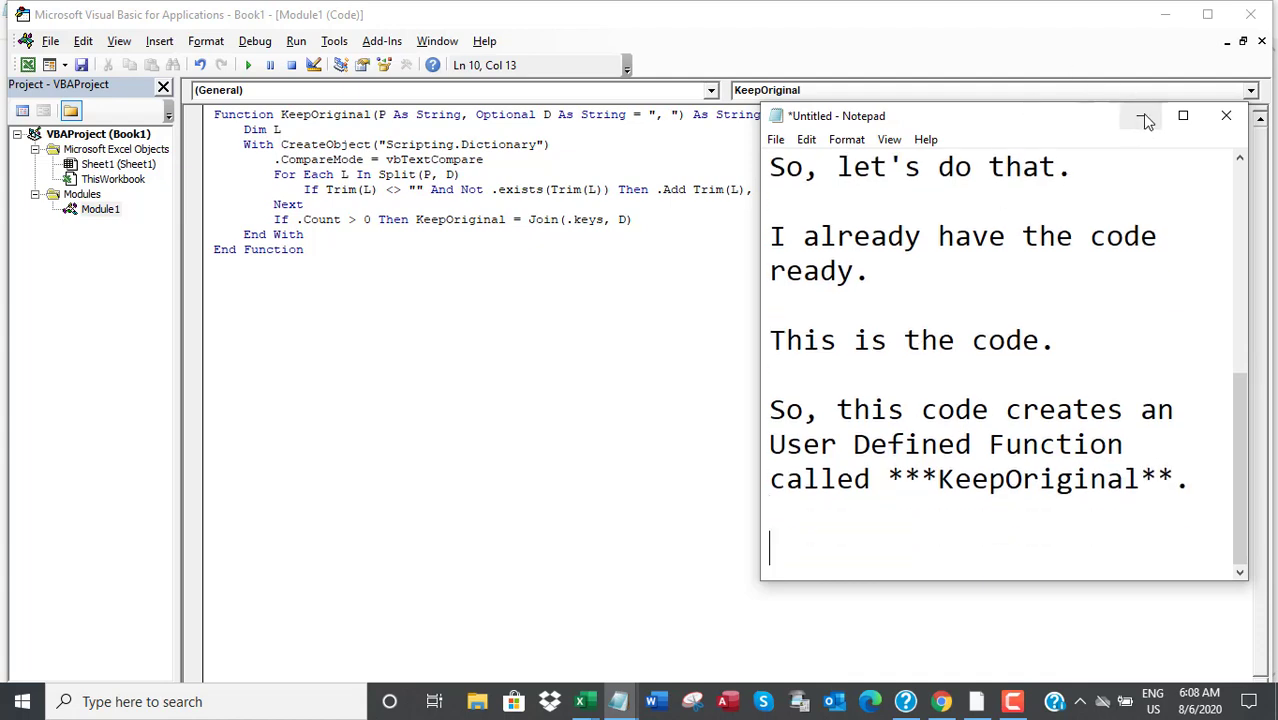
Highlight the KeepOriginal function name in Module1 and return to the VBA editor
click(1141, 115)
drag(374, 114, 287, 114)
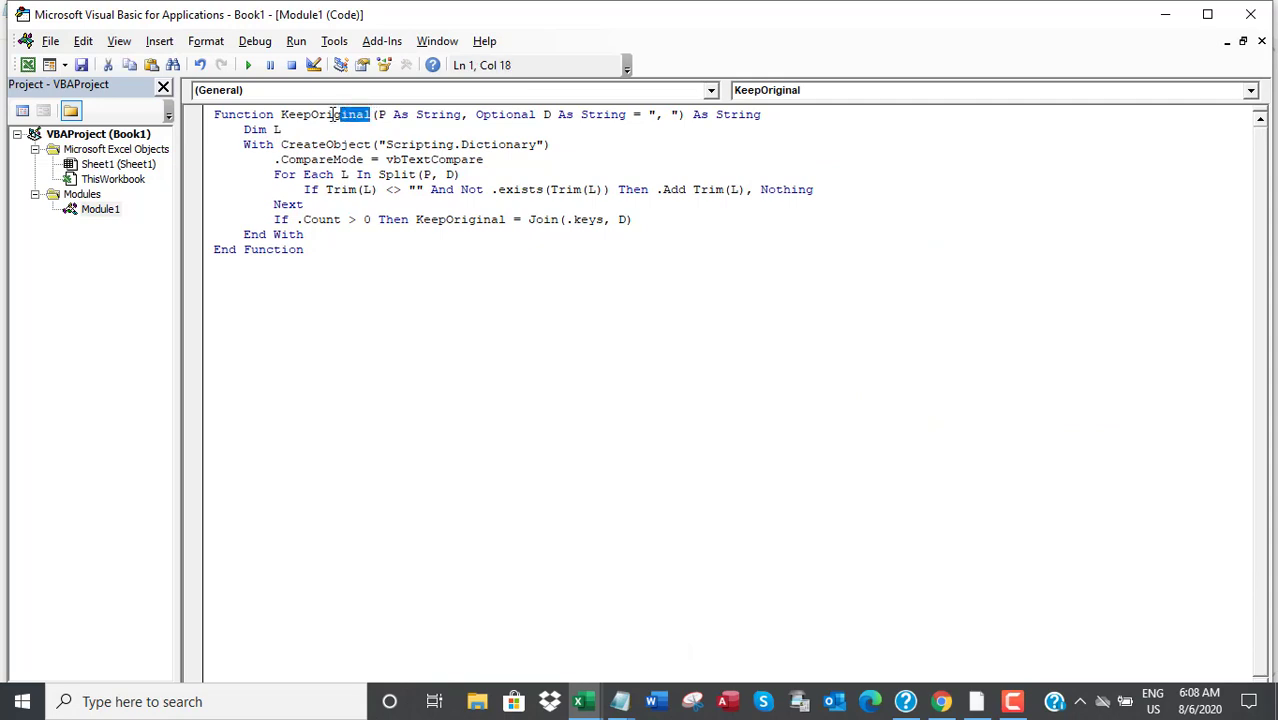
click(465, 287)
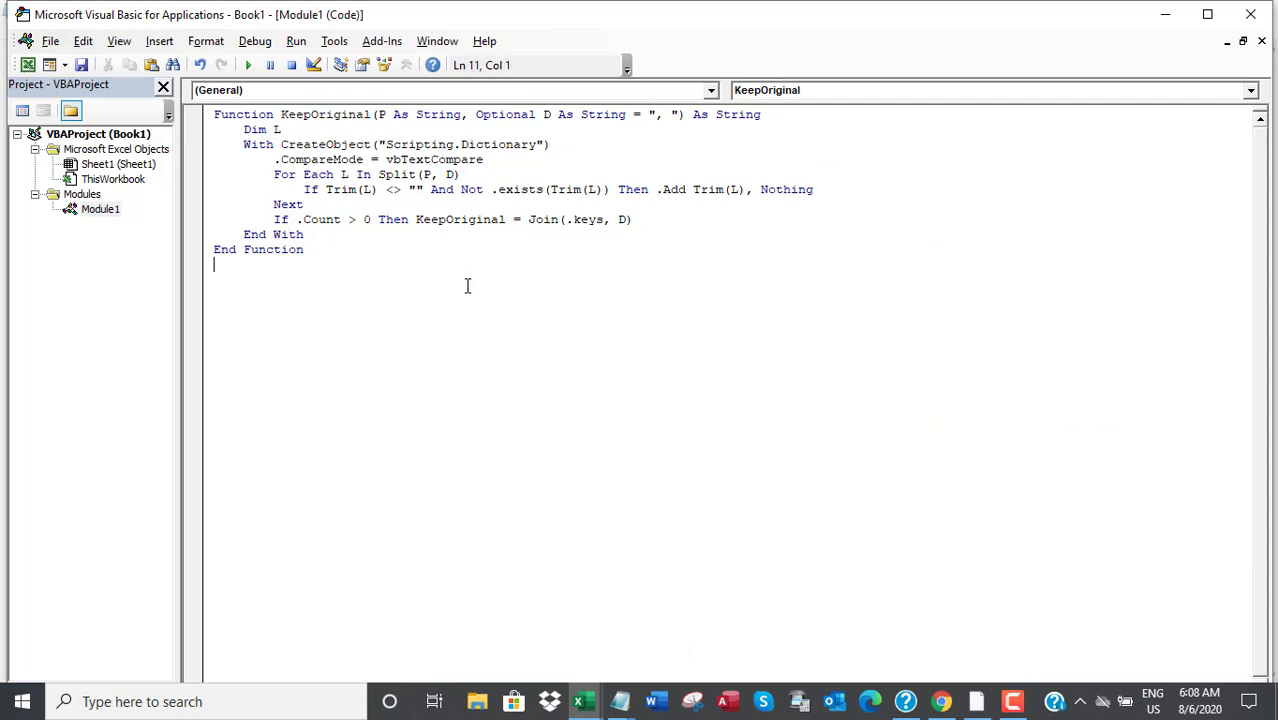
click(637, 683)
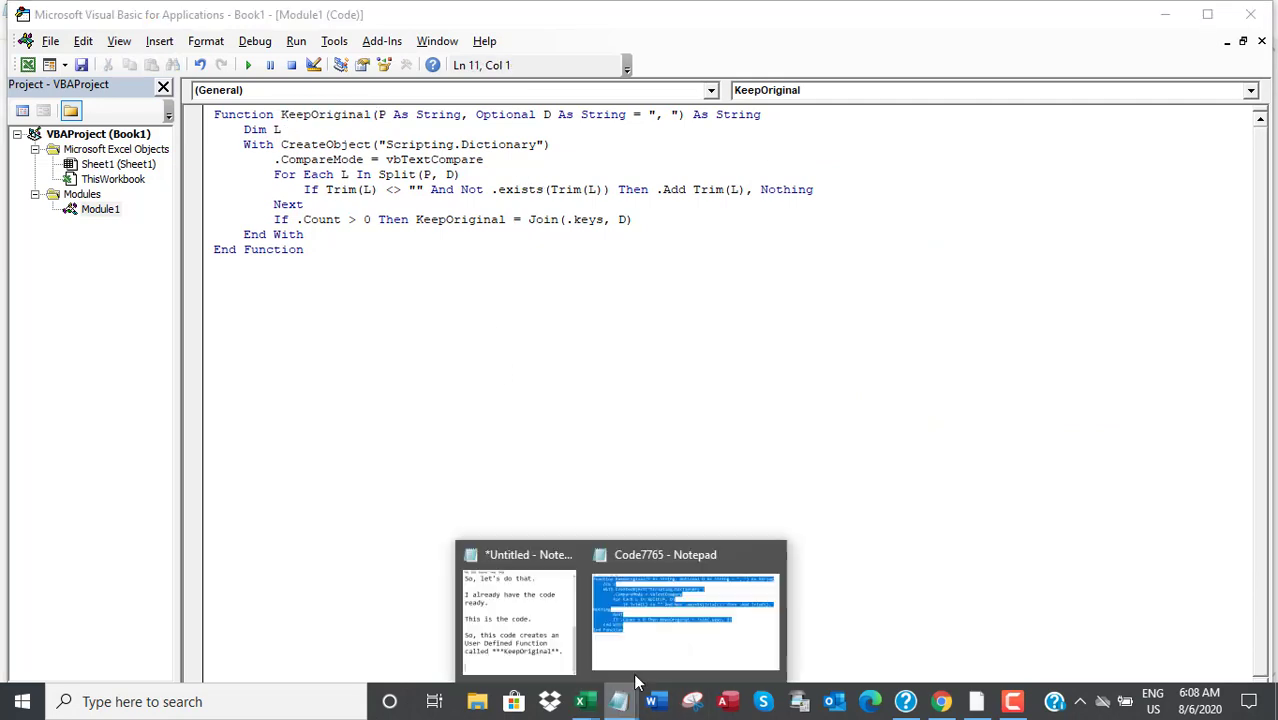
click(680, 577)
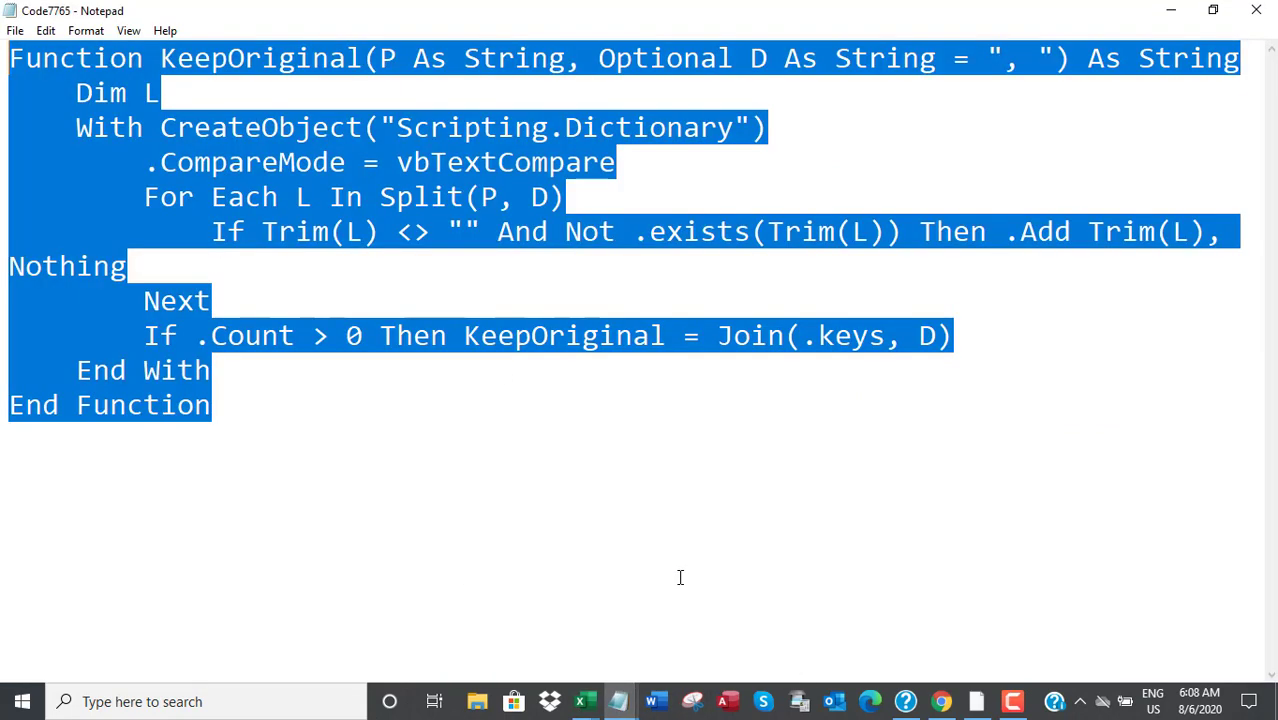
click(706, 418)
click(1168, 12)
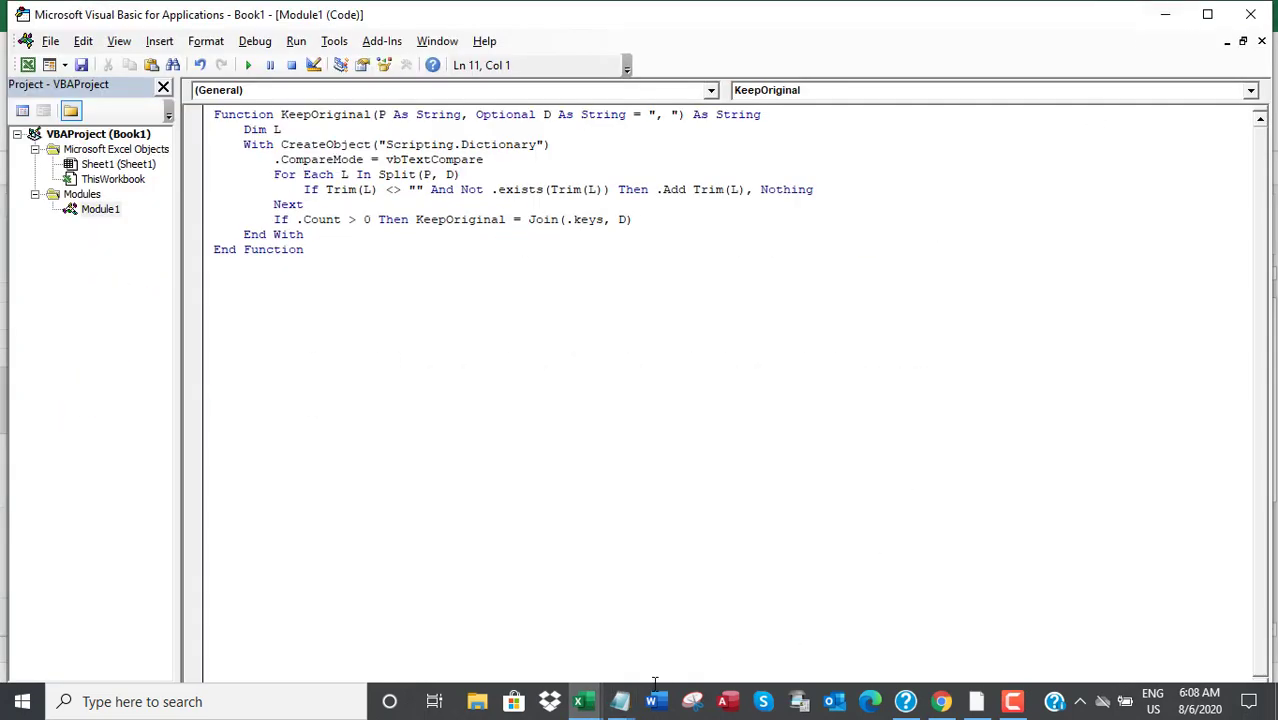
Add 'Now, let's test it.' to the notes and go back to the code
click(620, 701)
click(547, 586)
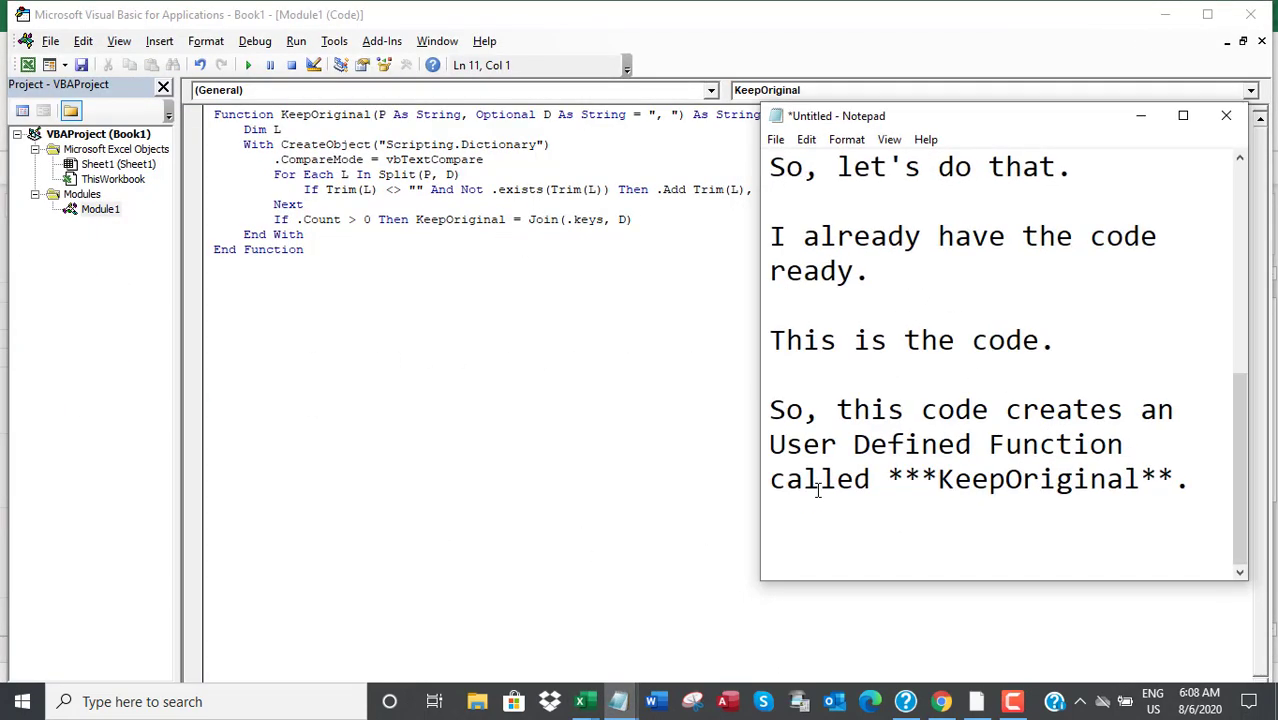
text(Now, let's use)
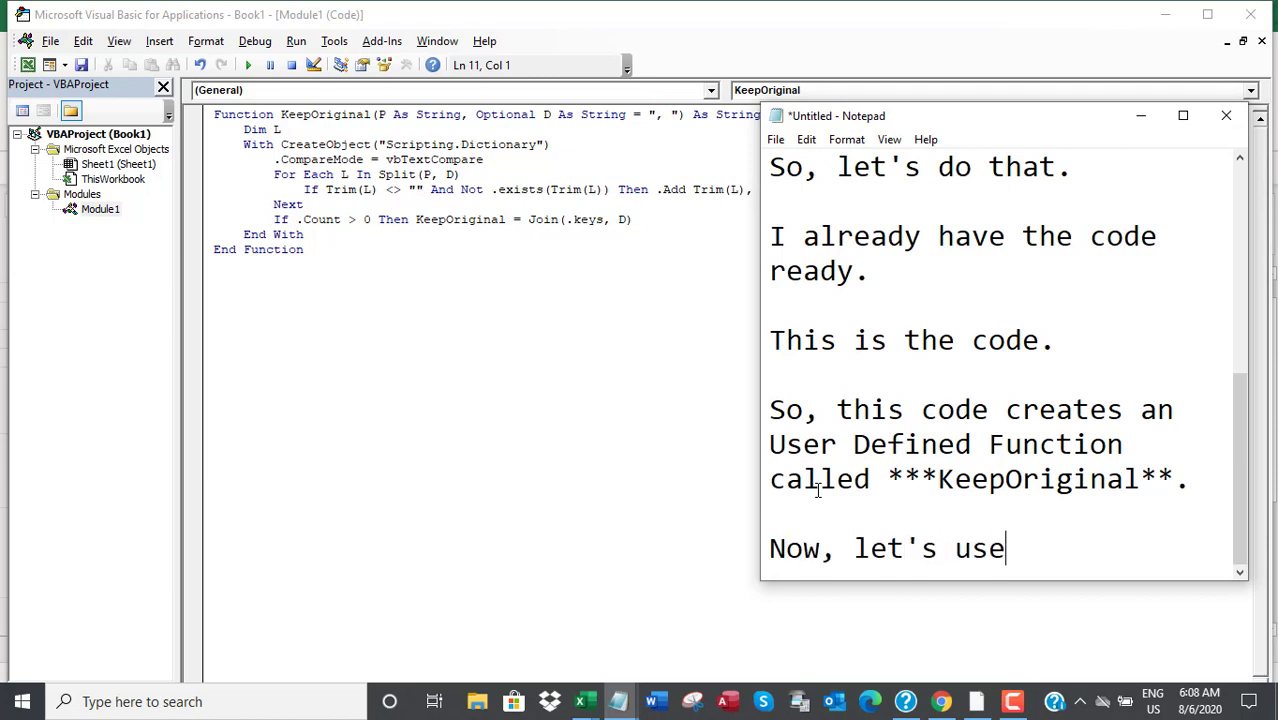
text( it.)
key(BackSpace)
key(BackSpace)
key(BackSpace)
text(test it.)
key(Return)
key(Return)
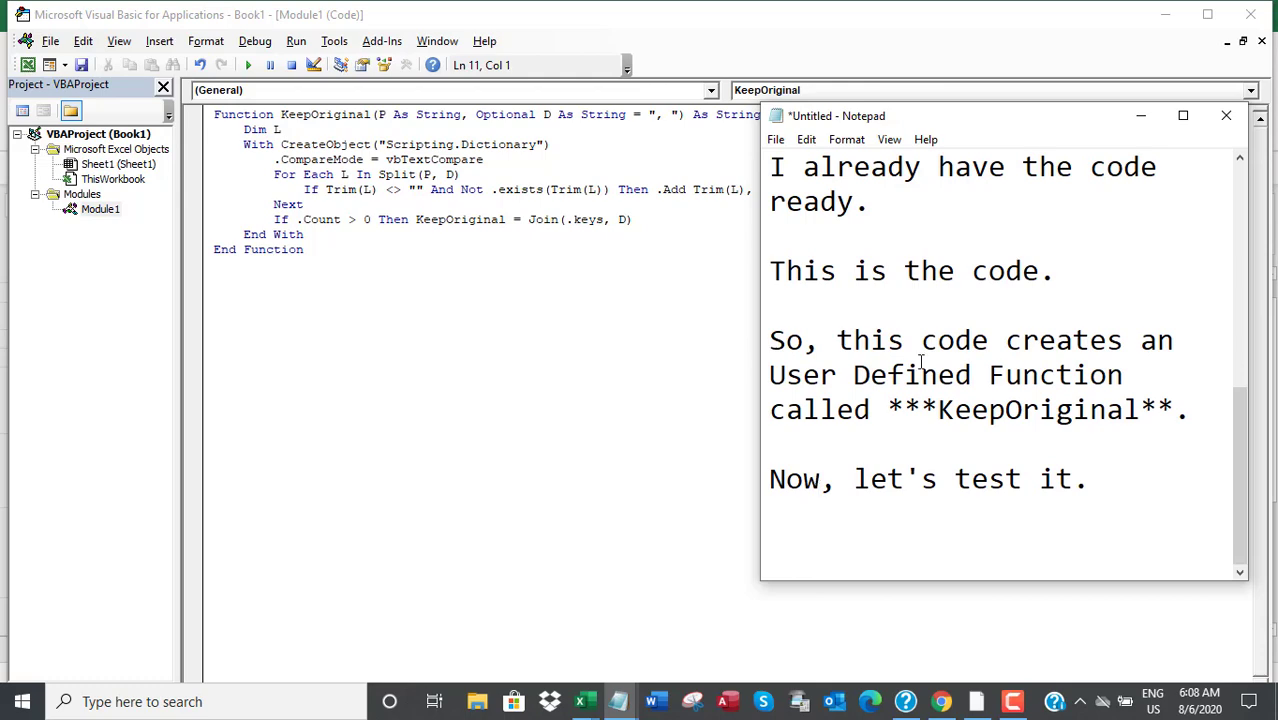
click(1140, 116)
mouse_move(582, 702)
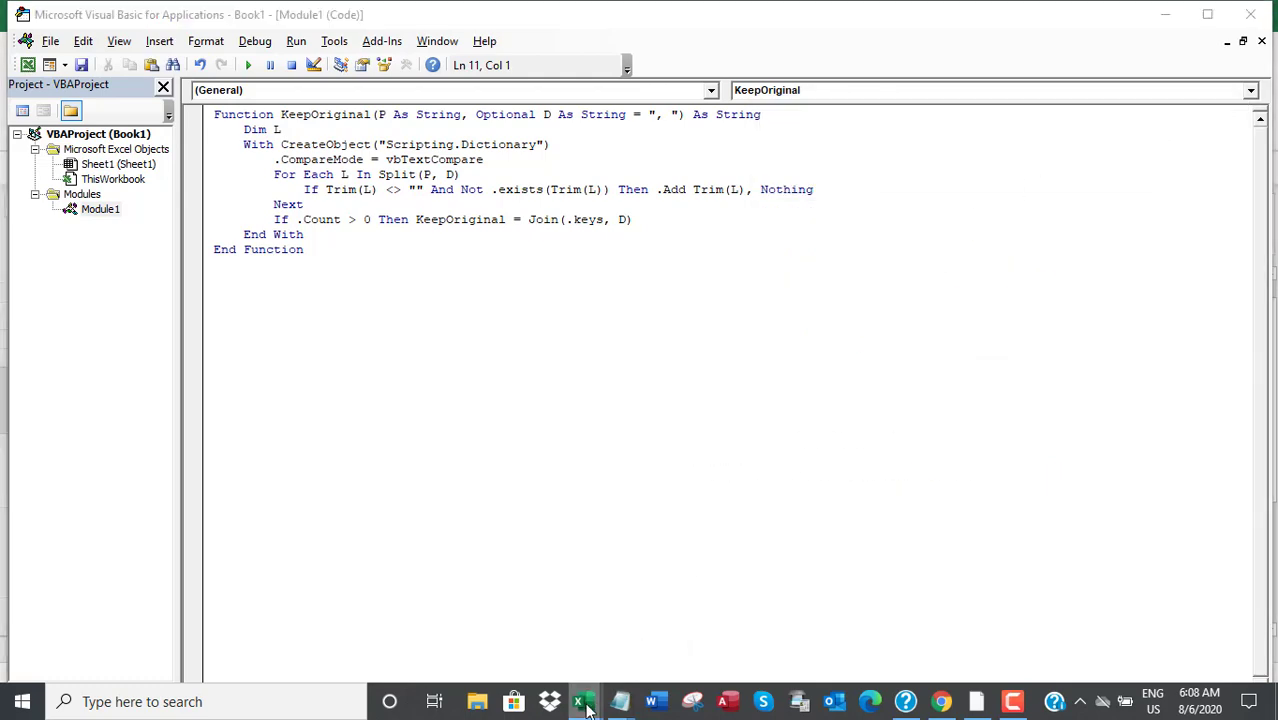
Enter =KeepOriginal(A6) in F6 using the function suggestion
click(518, 598)
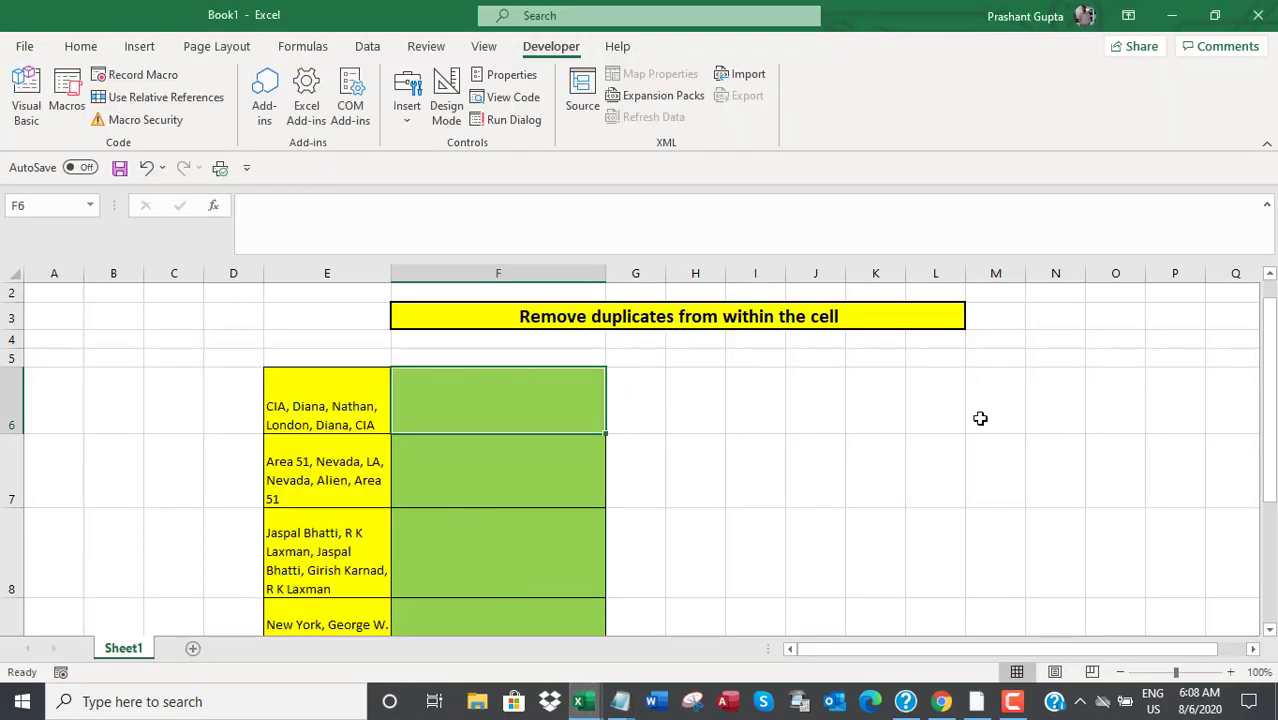
text(=Keep)
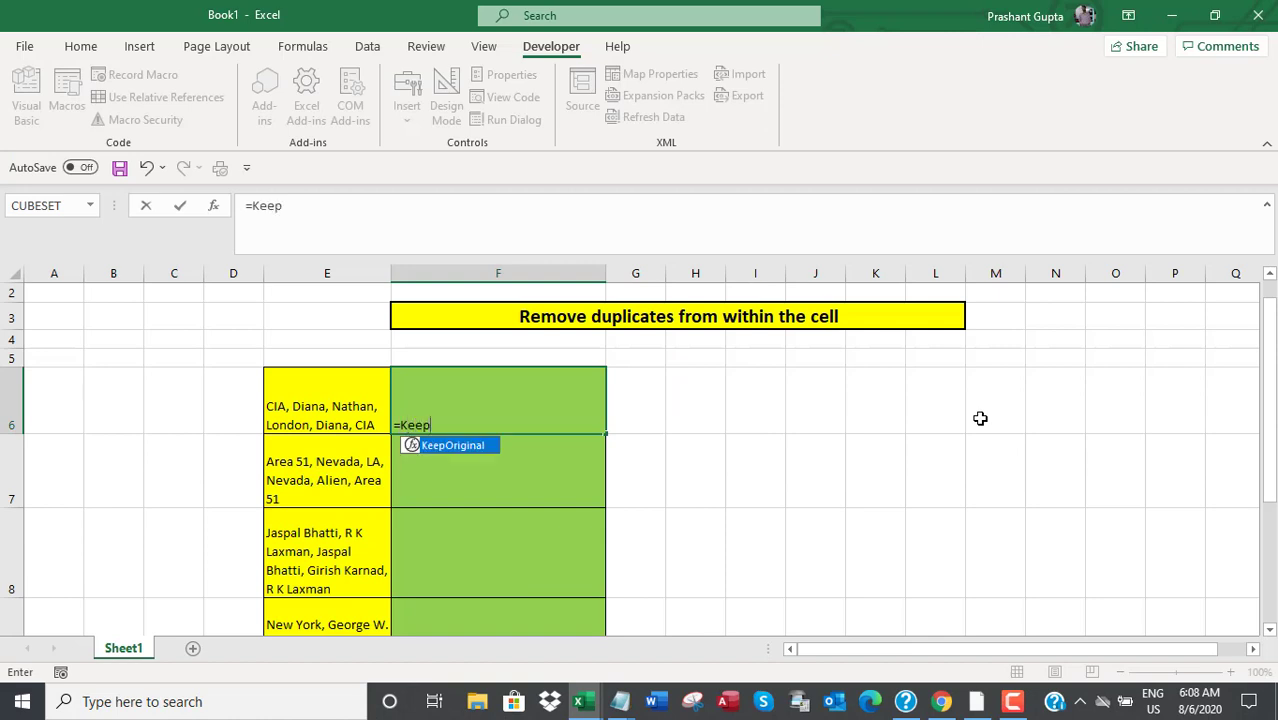
double_click(461, 446)
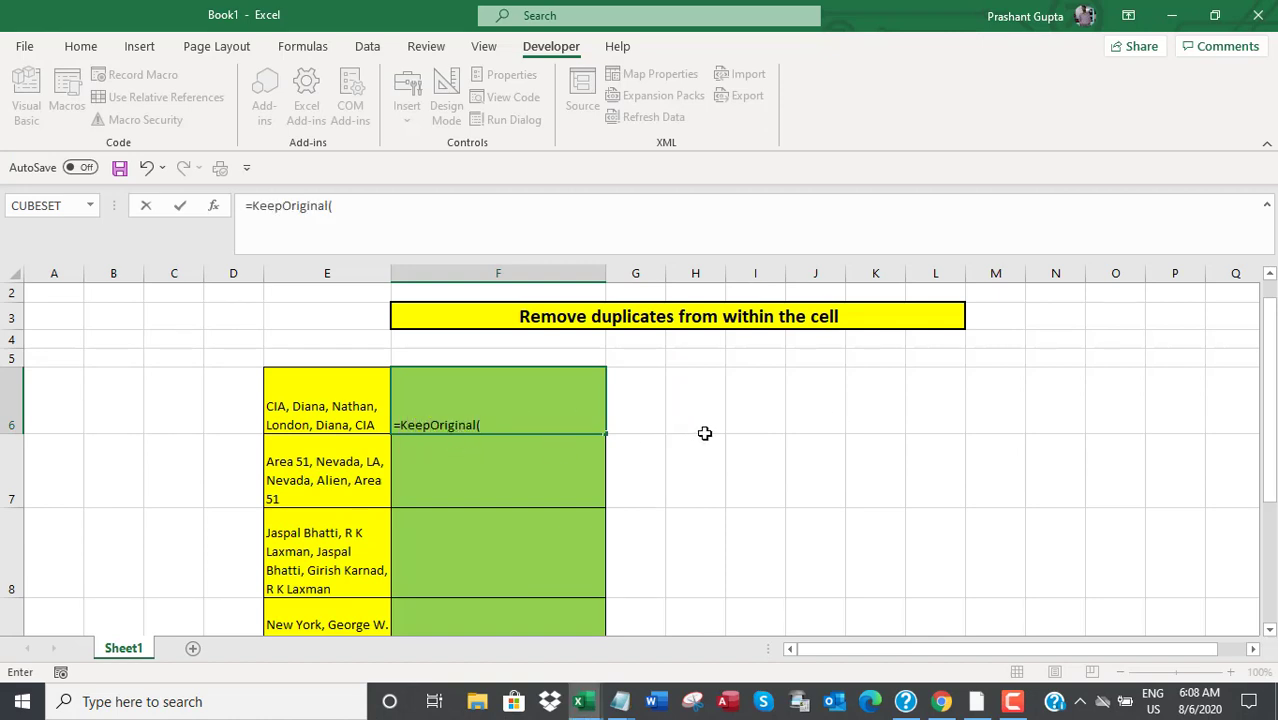
text(A6)
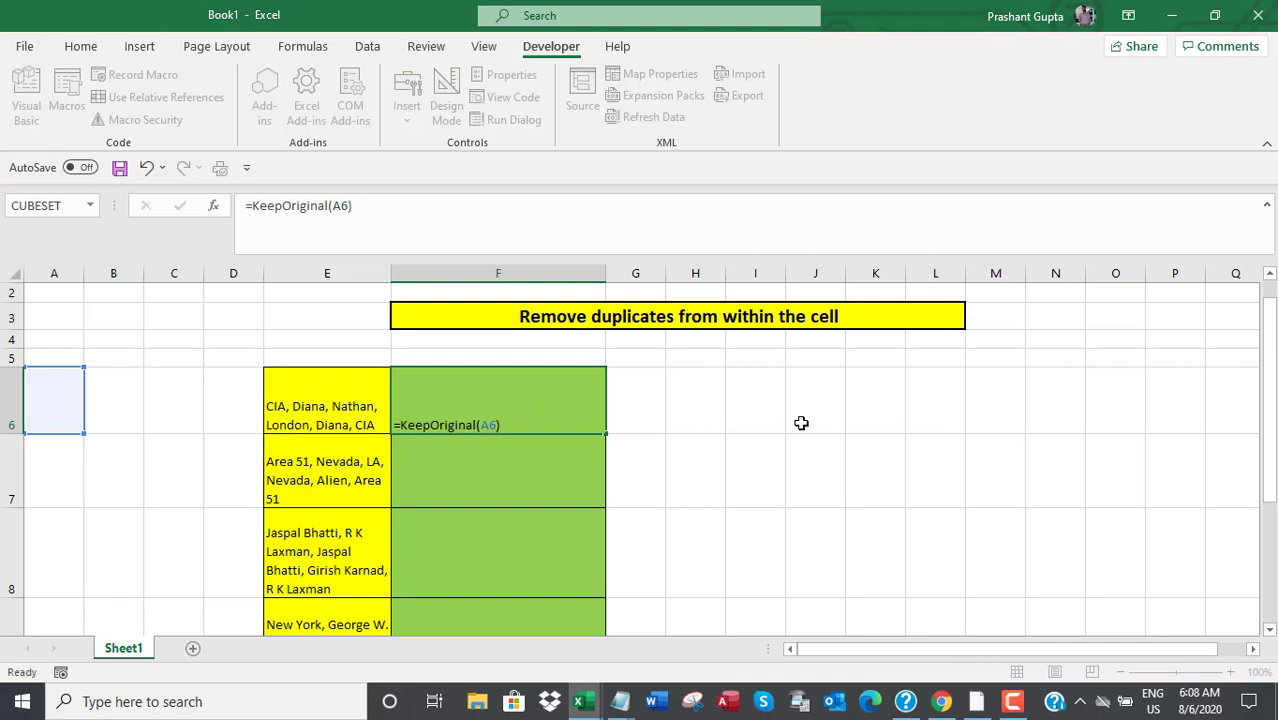
key(Return)
Widen column F and inspect the result cells
click(473, 422)
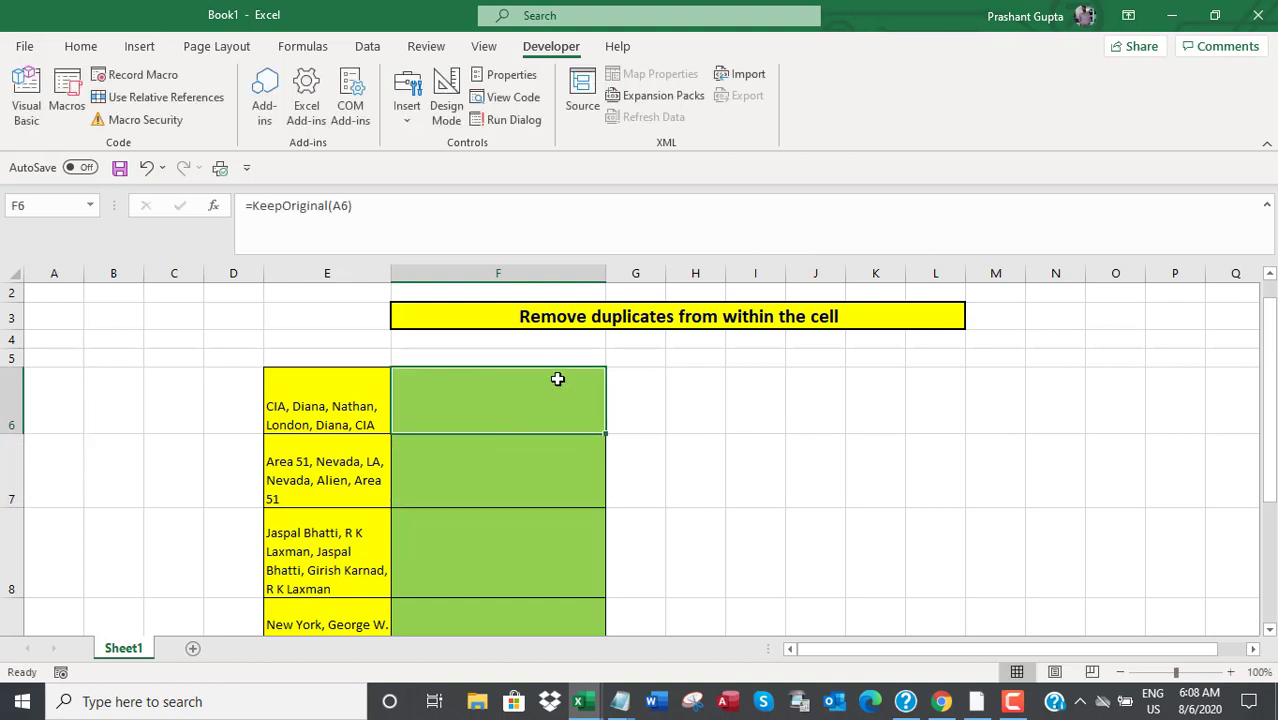
drag(605, 273, 648, 273)
click(537, 459)
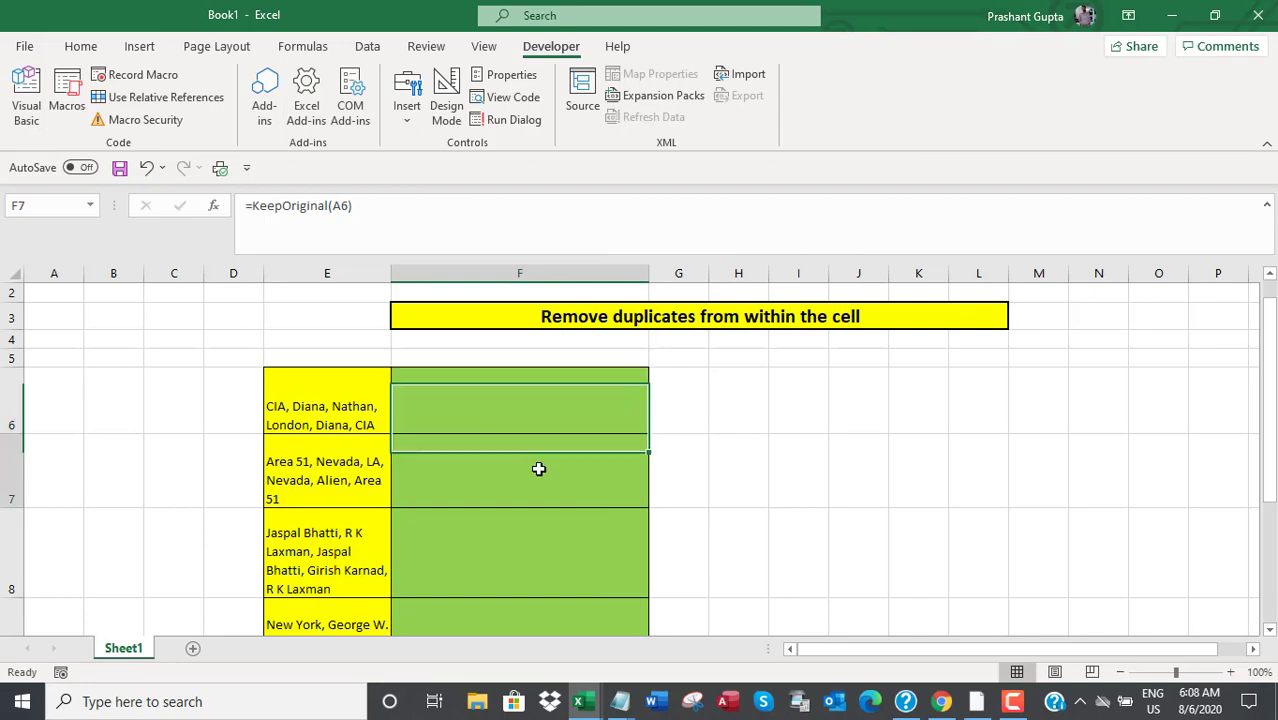
scroll(539, 451, down, 1)
scroll(539, 451, down, 2)
scroll(540, 451, down, 2)
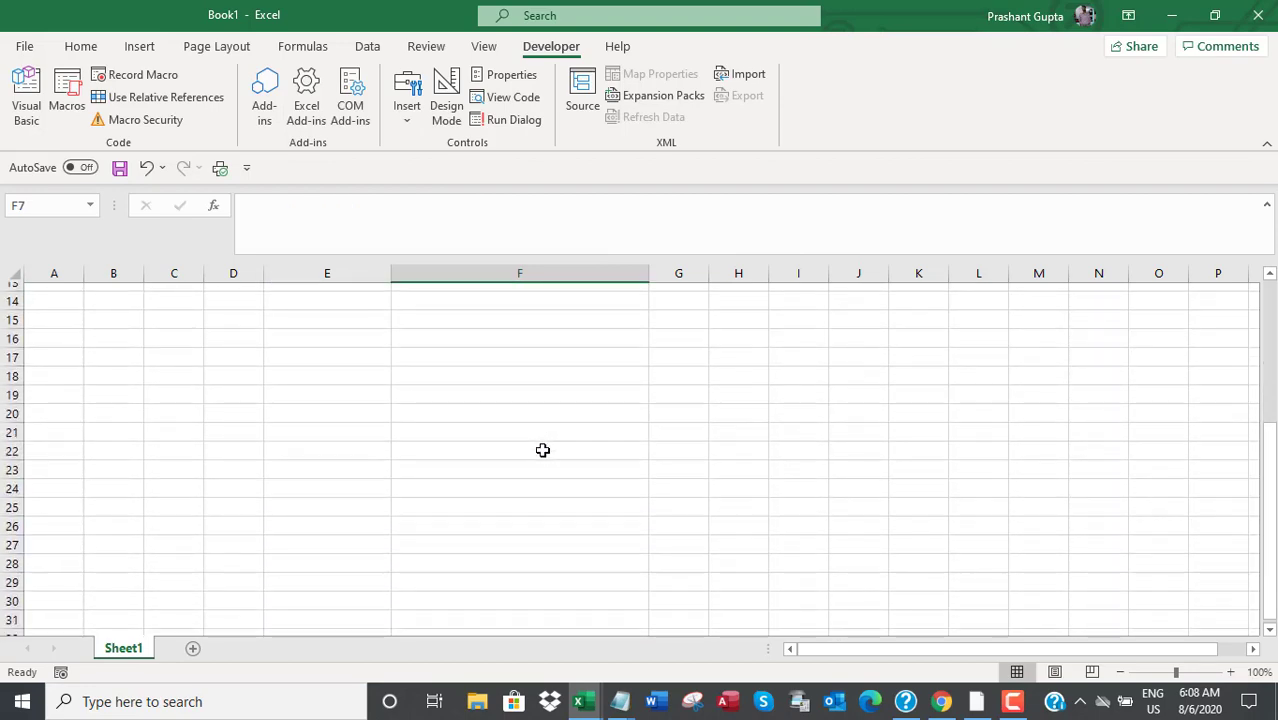
scroll(542, 450, up, 3)
scroll(540, 448, up, 1)
Change the F6 formula to =KeepOriginal(E6), returning 'CIA, Diana, Nathan, London'
double_click(483, 397)
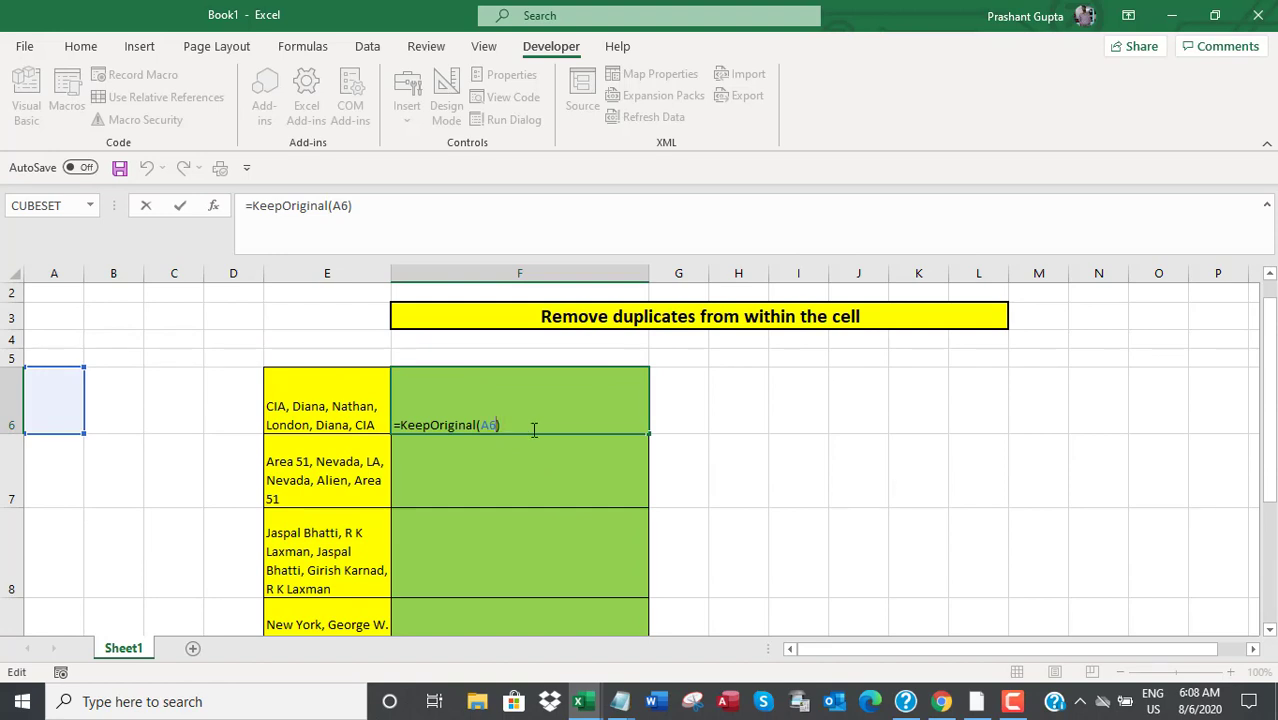
key(BackSpace)
key(BackSpace)
text(E)
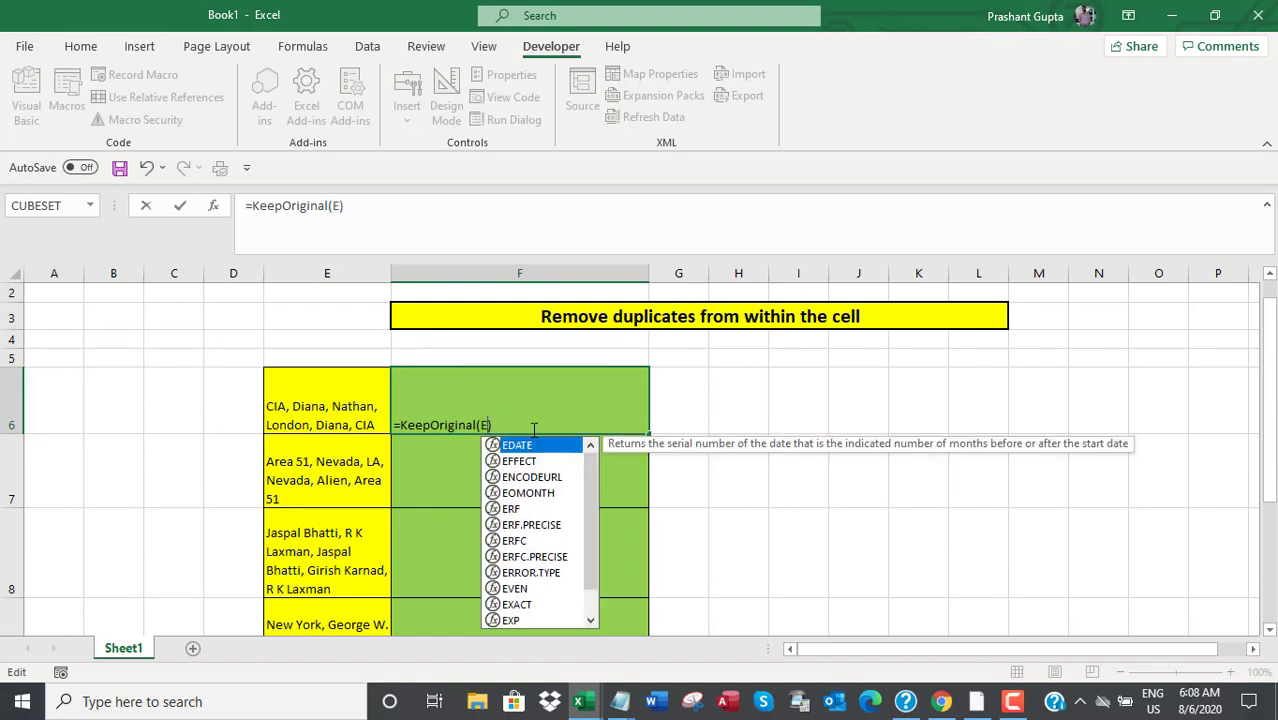
text(6)
key(Return)
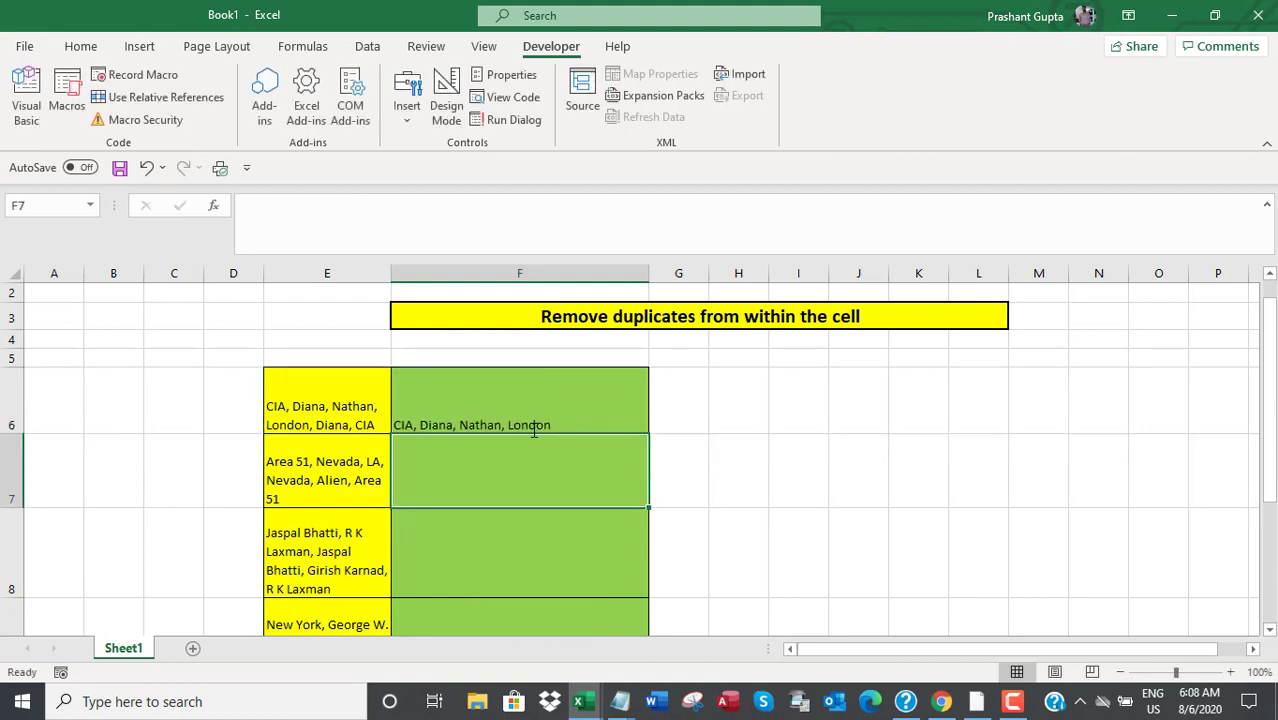
Fill the F6 KeepOriginal formula down through F7, F8 and F9
click(531, 418)
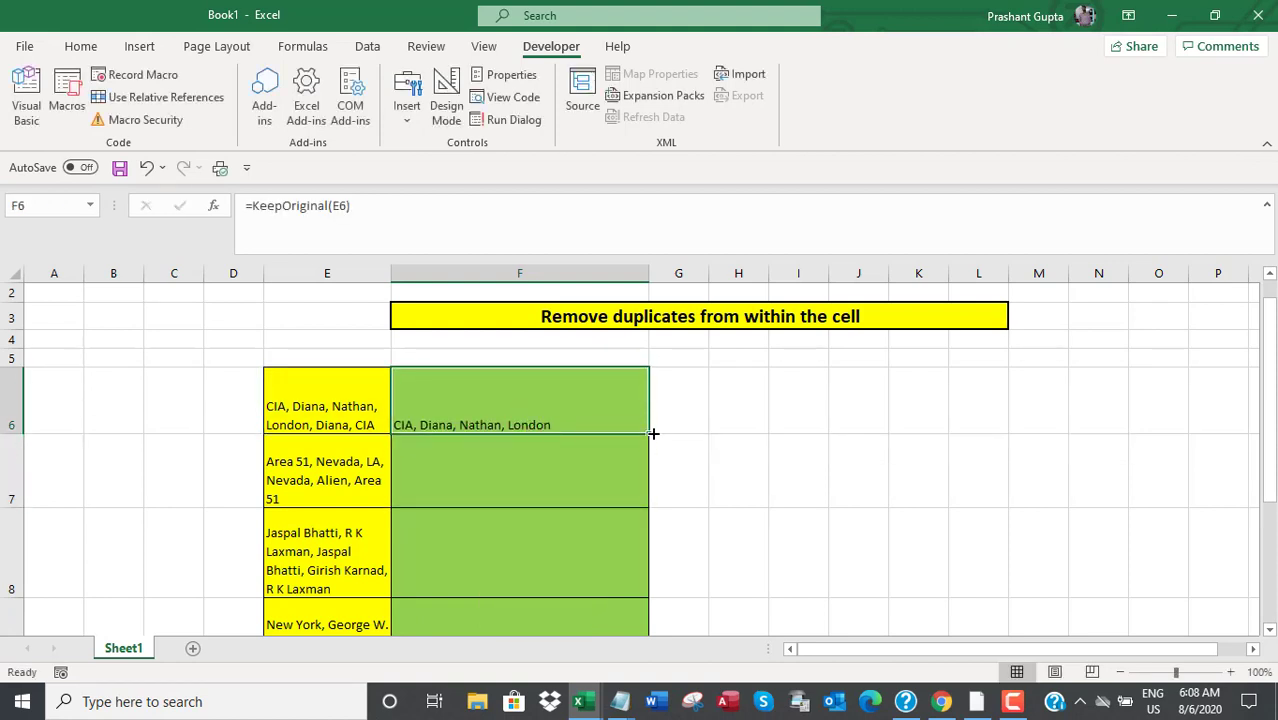
drag(653, 433, 648, 512)
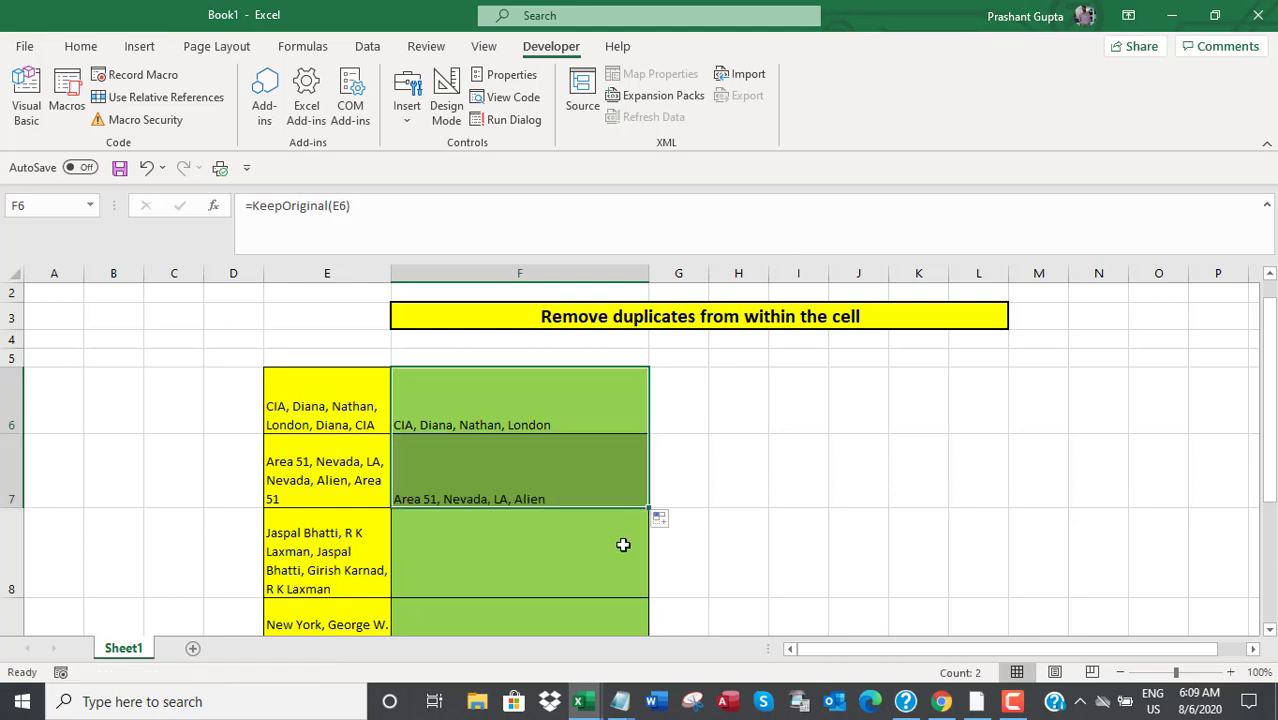
click(633, 488)
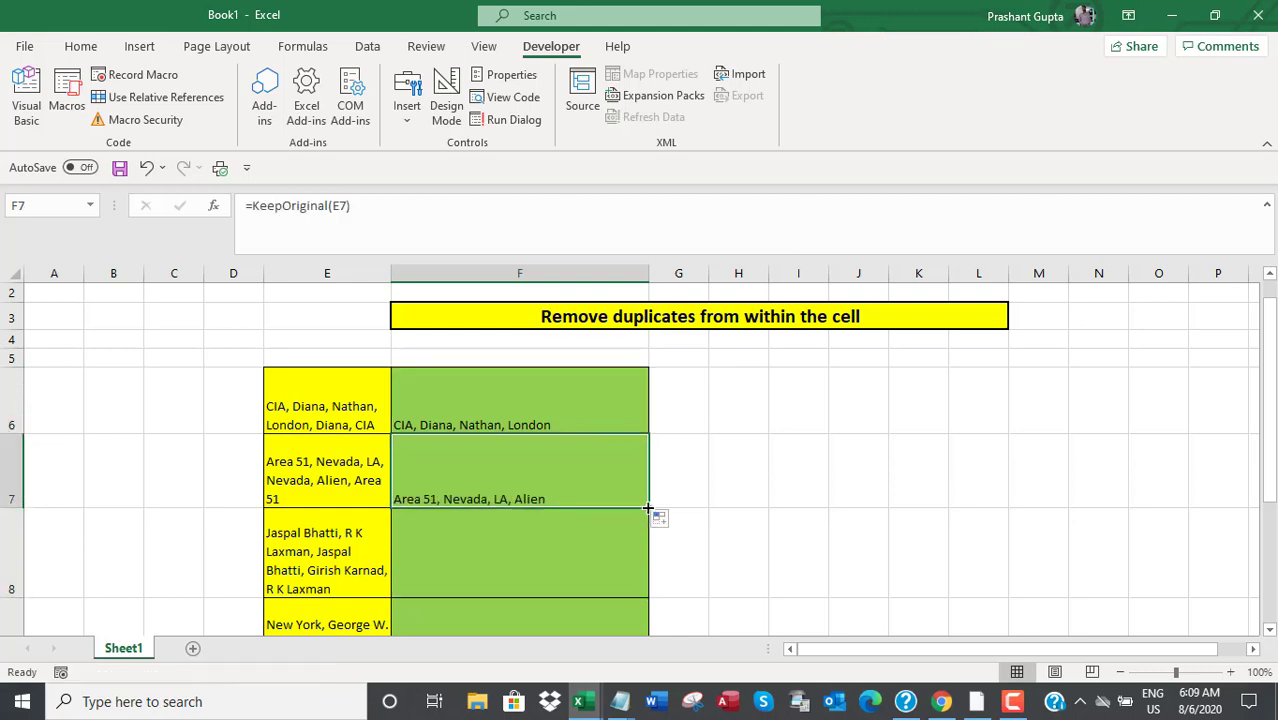
drag(648, 509, 650, 598)
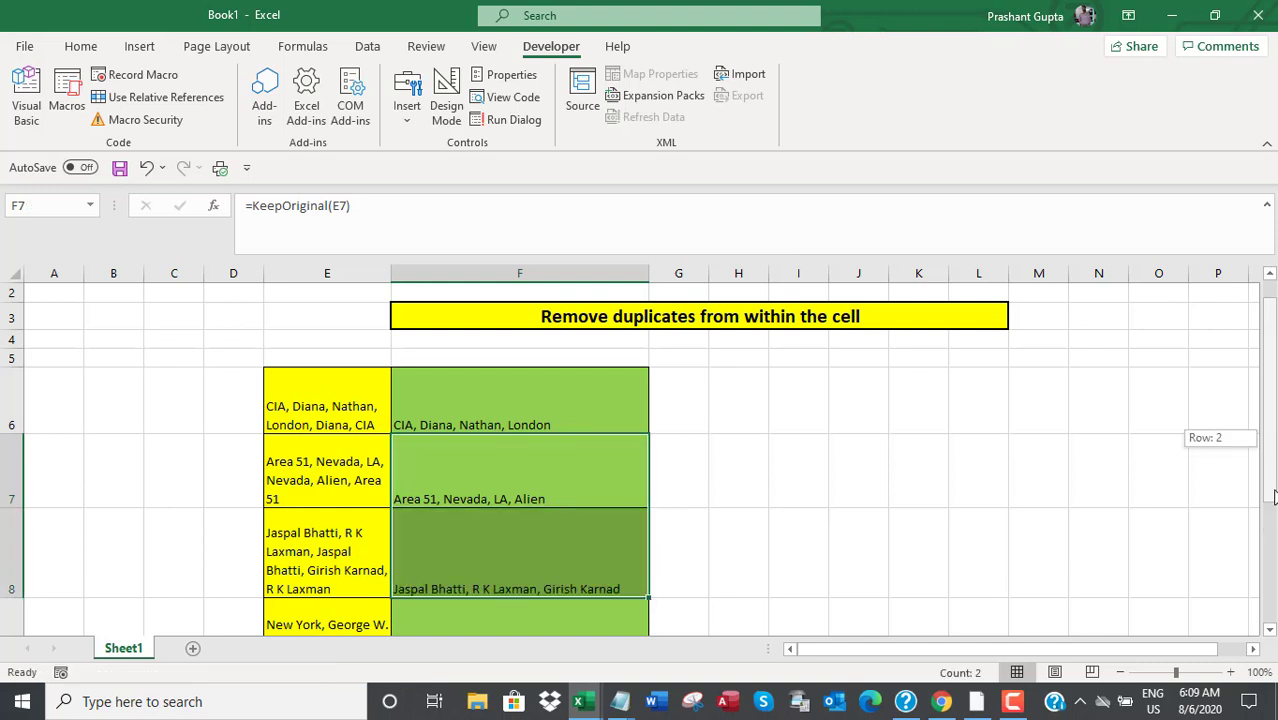
drag(1272, 497, 1272, 540)
click(633, 365)
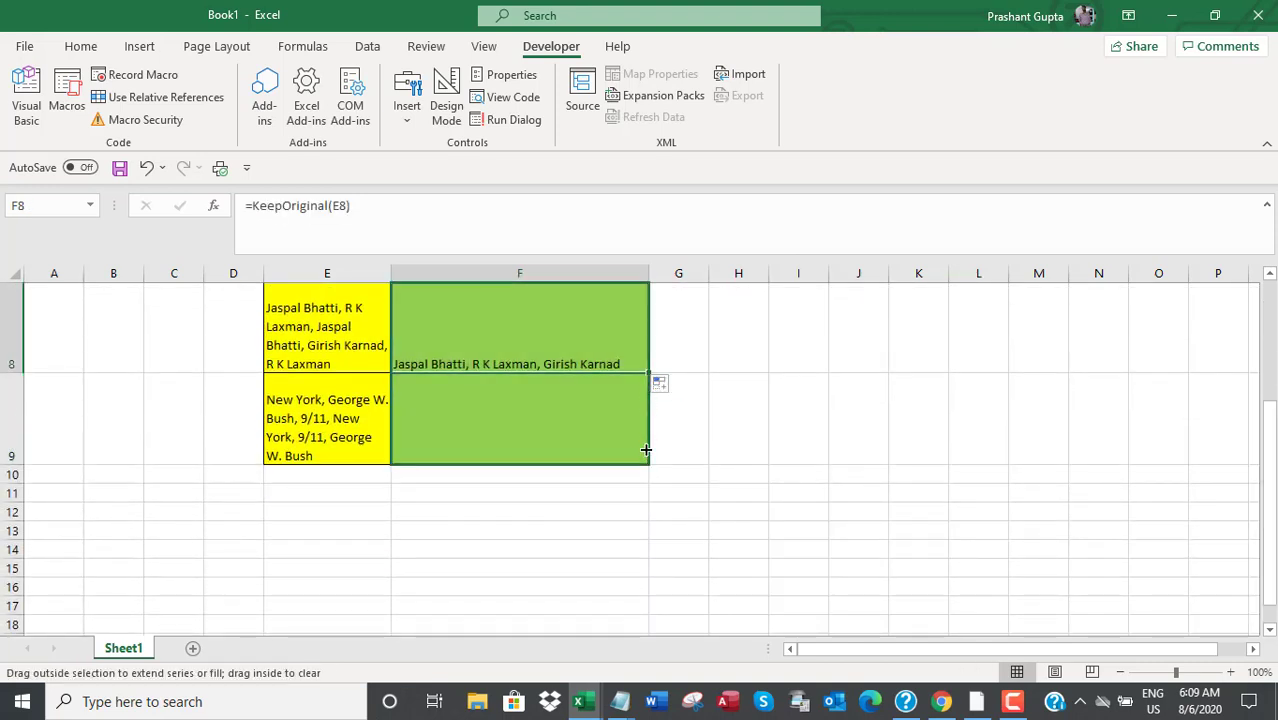
drag(646, 374, 650, 462)
click(570, 530)
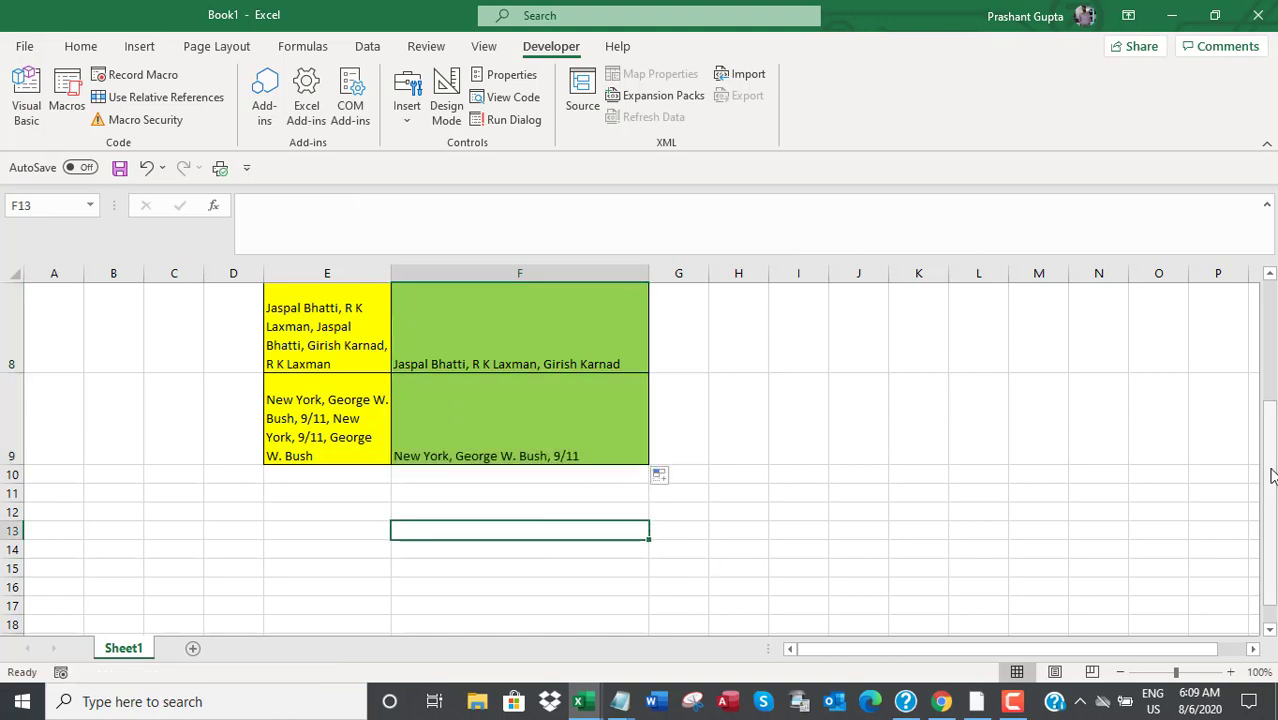
drag(1271, 457, 1273, 421)
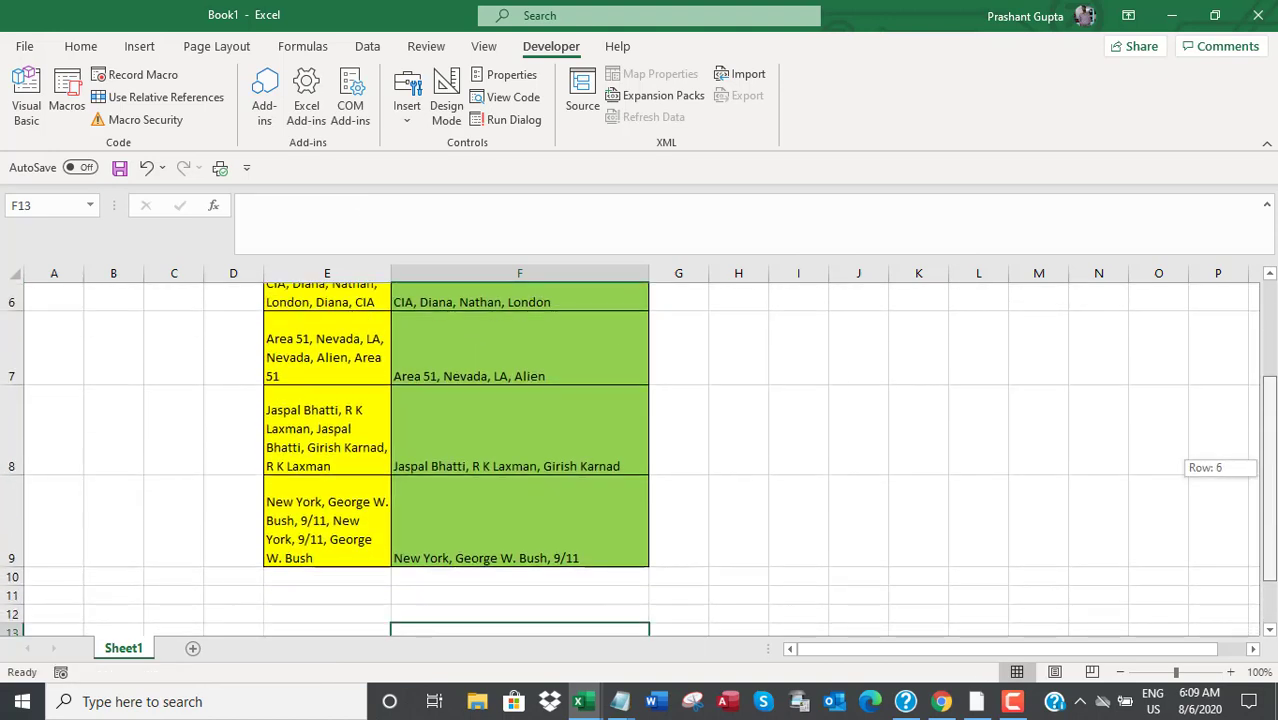
drag(1273, 427, 1273, 431)
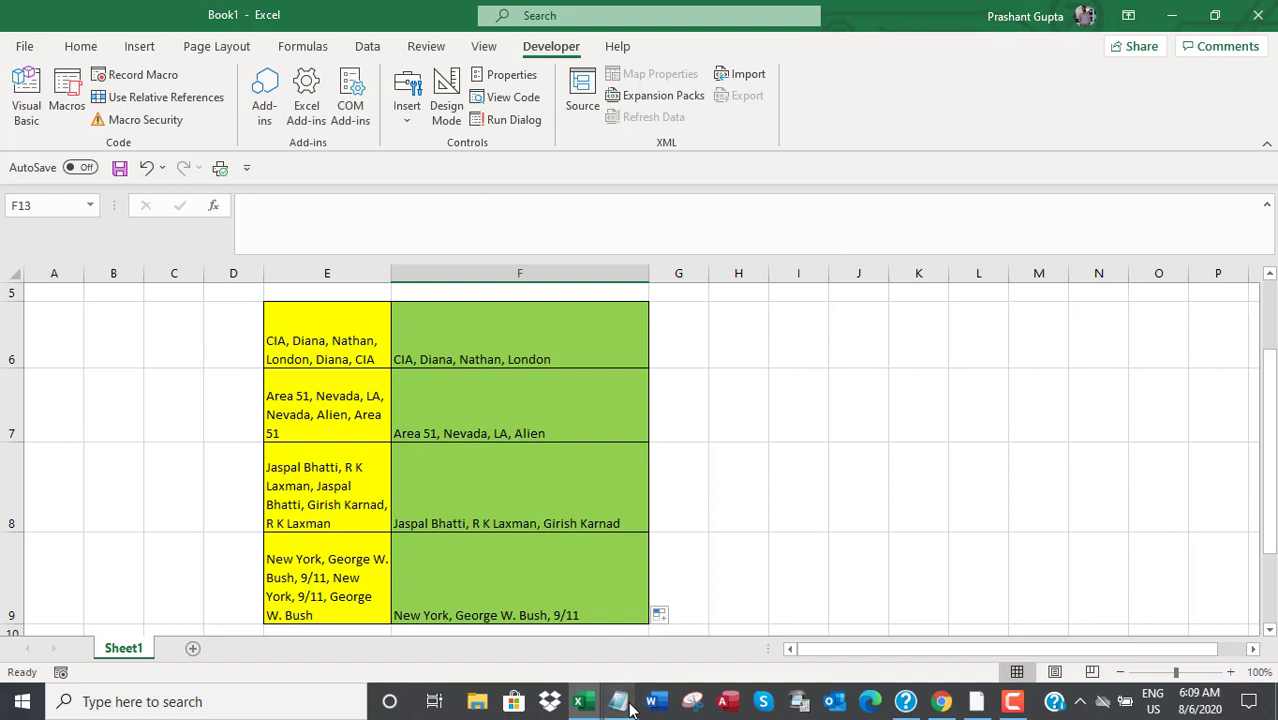
mouse_move(620, 701)
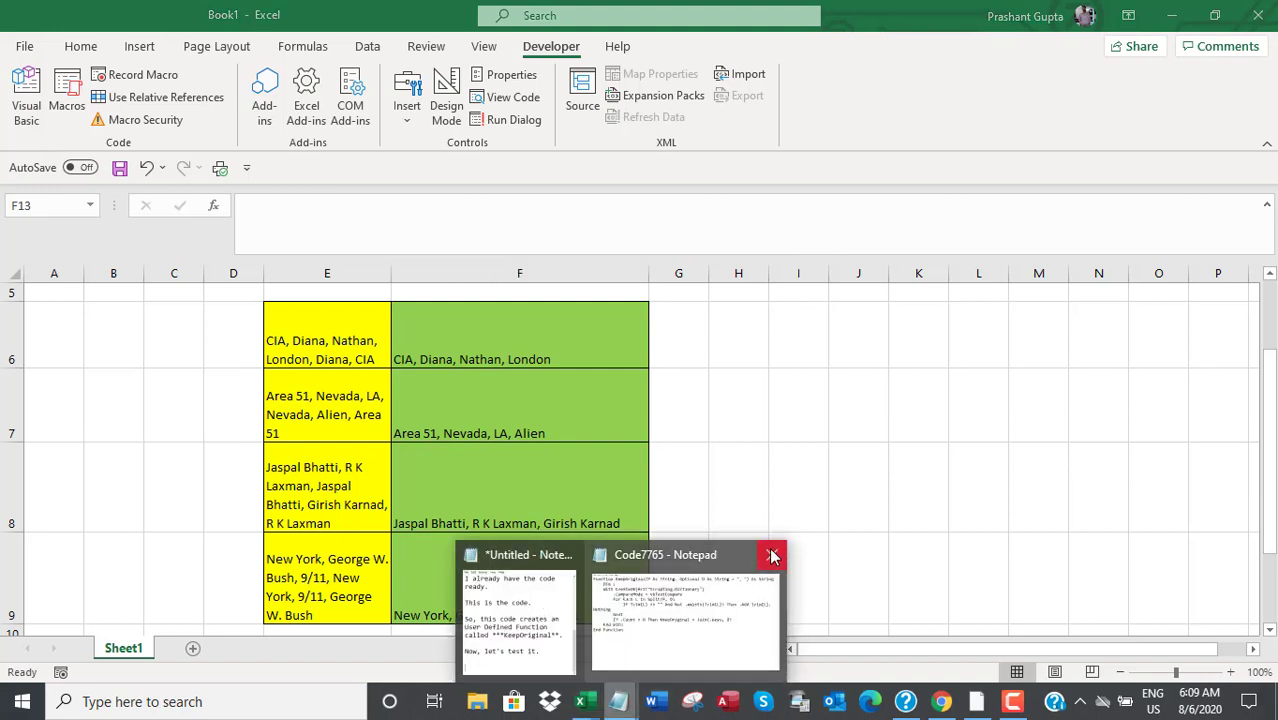
Add 'So, it is working.' and 'Can you see??' to the narration notes
click(633, 600)
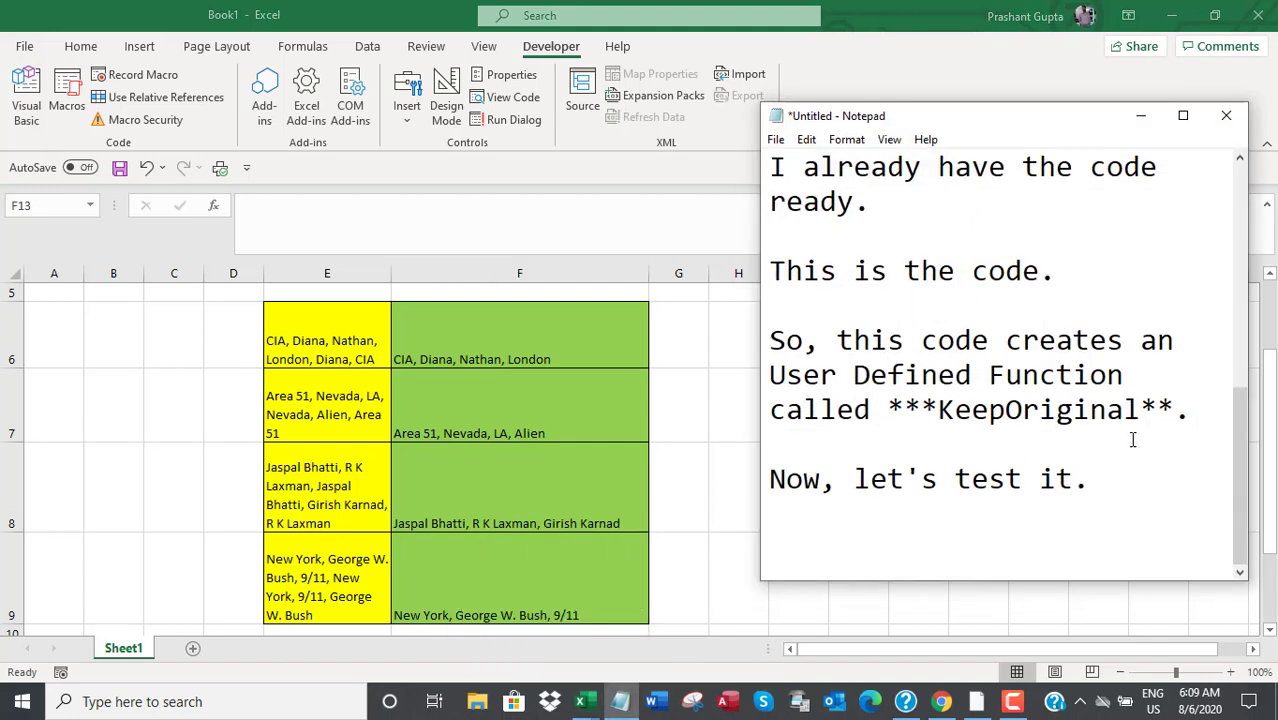
text(So, it is work)
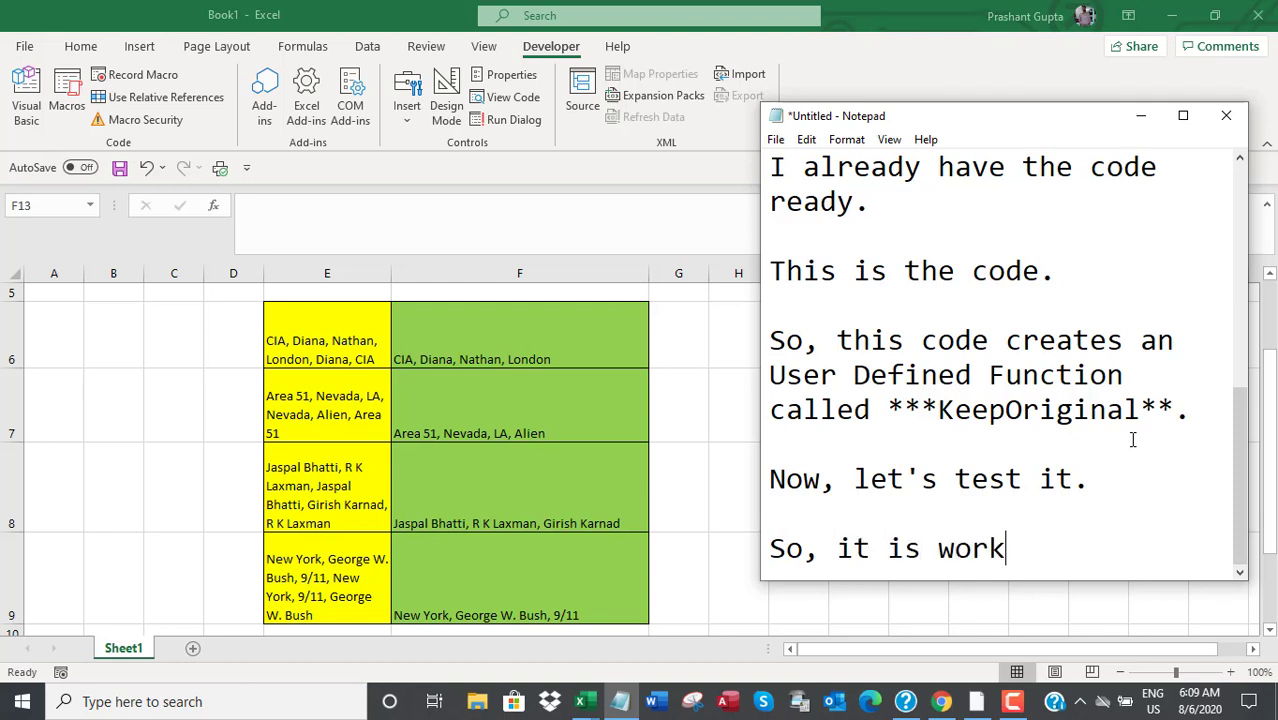
text(ing.)
key(Return)
key(Return)
text(Can you)
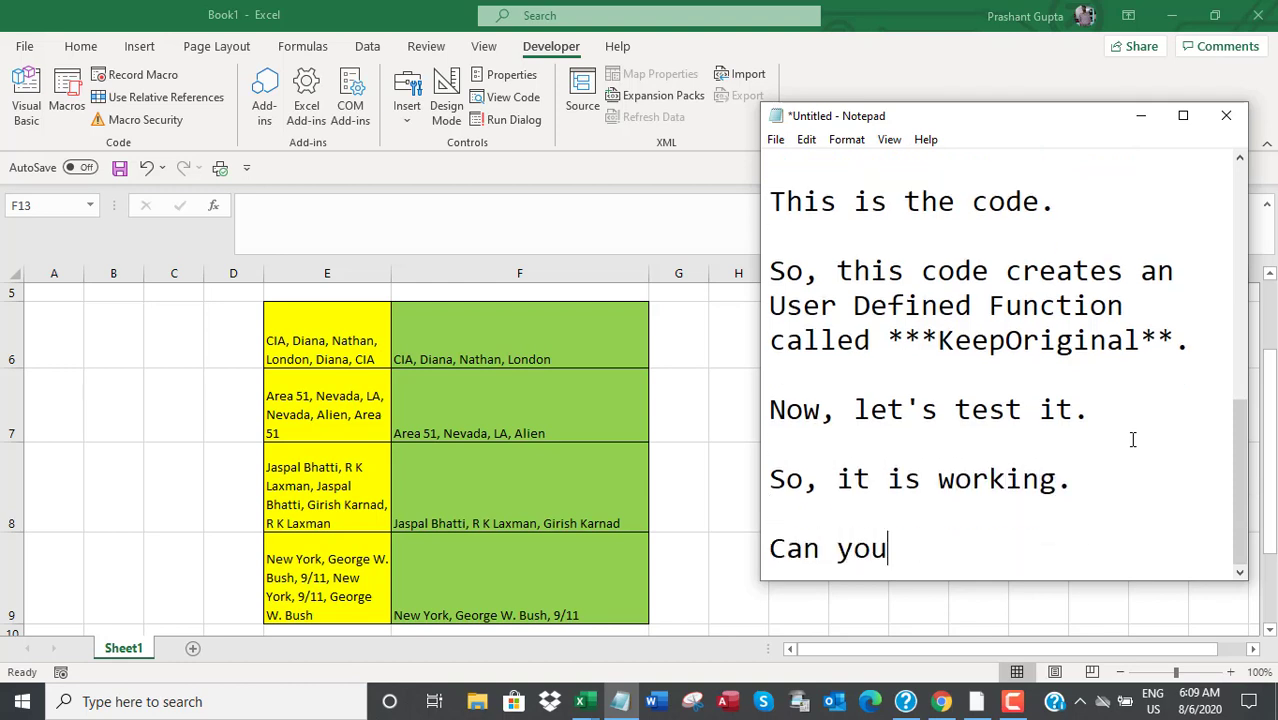
text( see??)
key(Return)
key(Return)
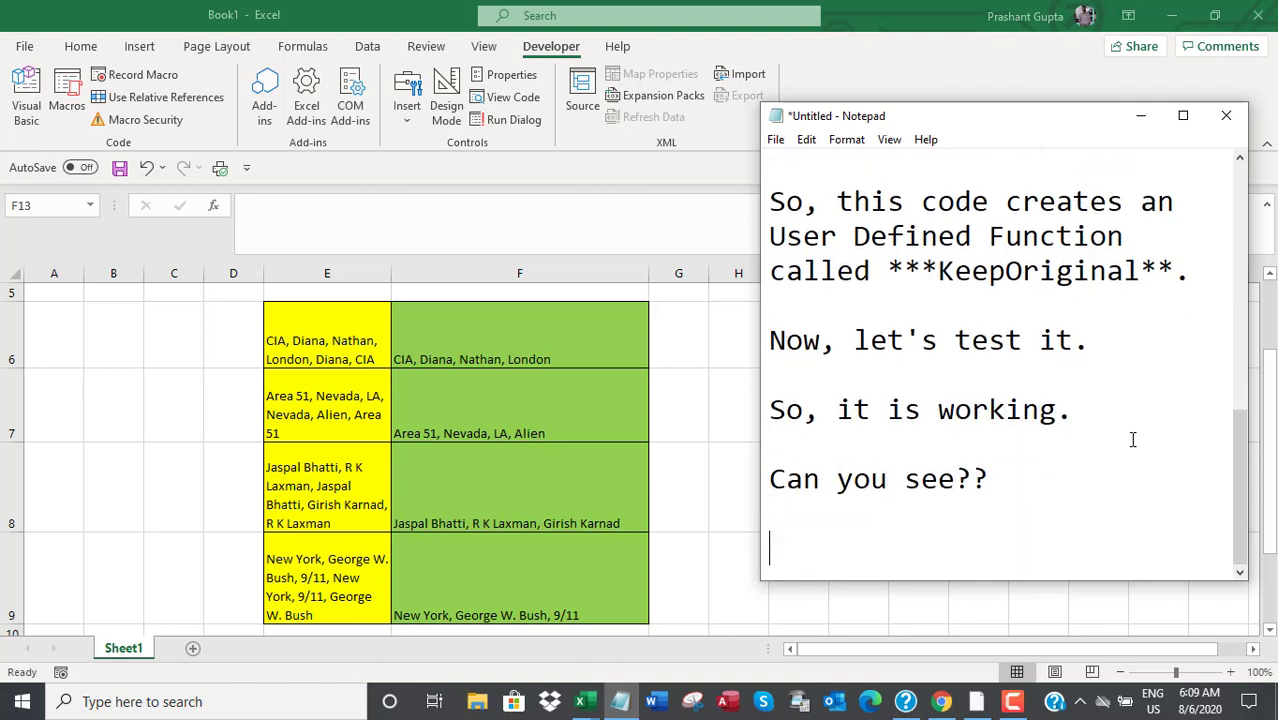
click(1140, 115)
Compare F6 and F7 against their original lists in E6, E7 and E8
click(414, 348)
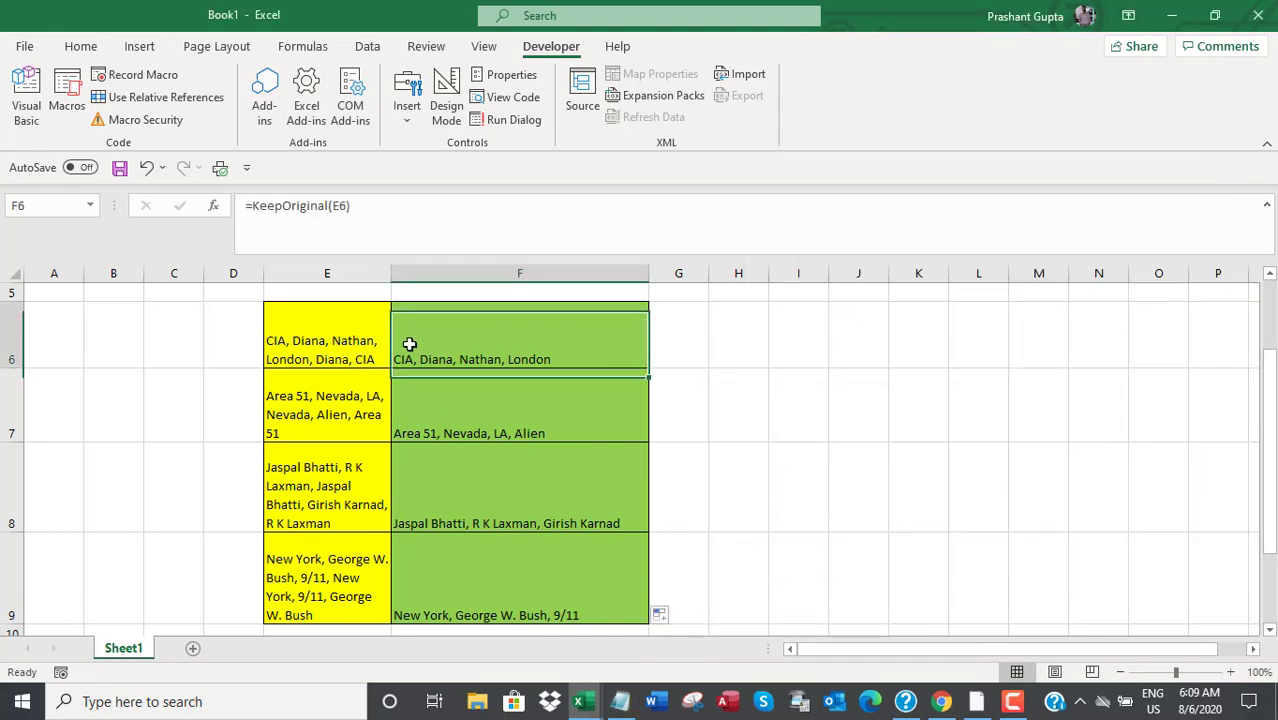
click(330, 340)
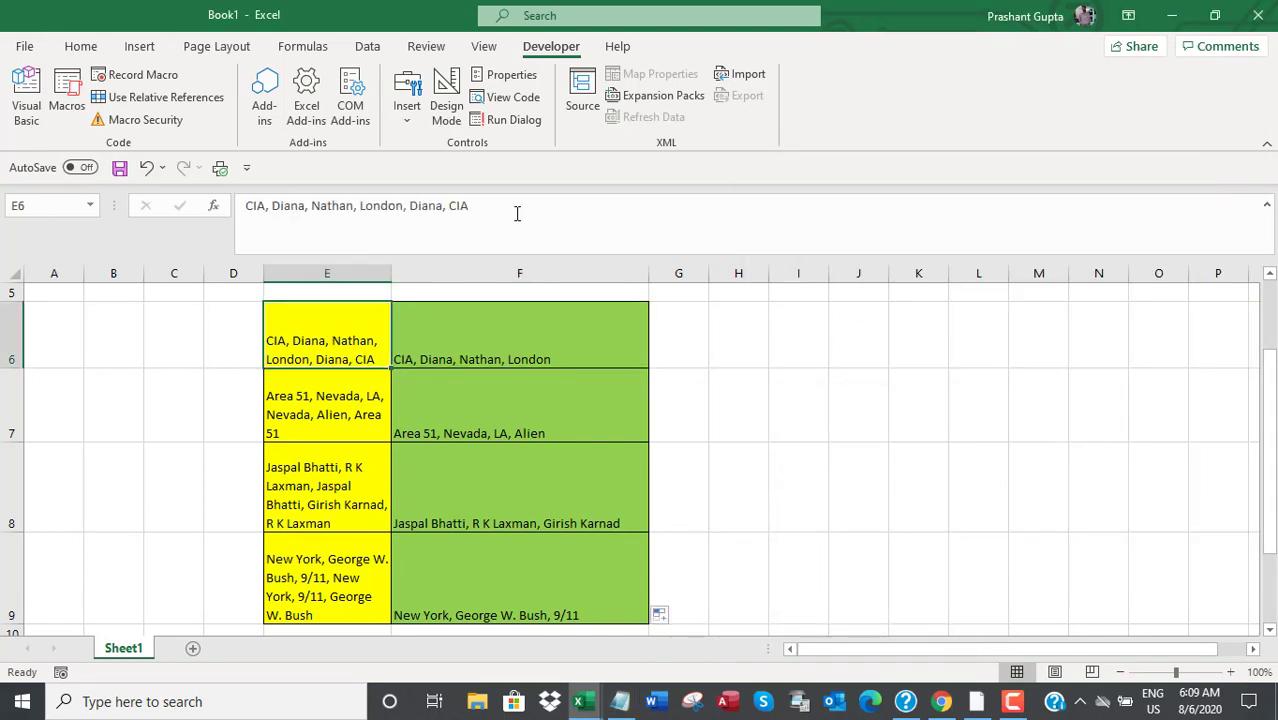
click(442, 336)
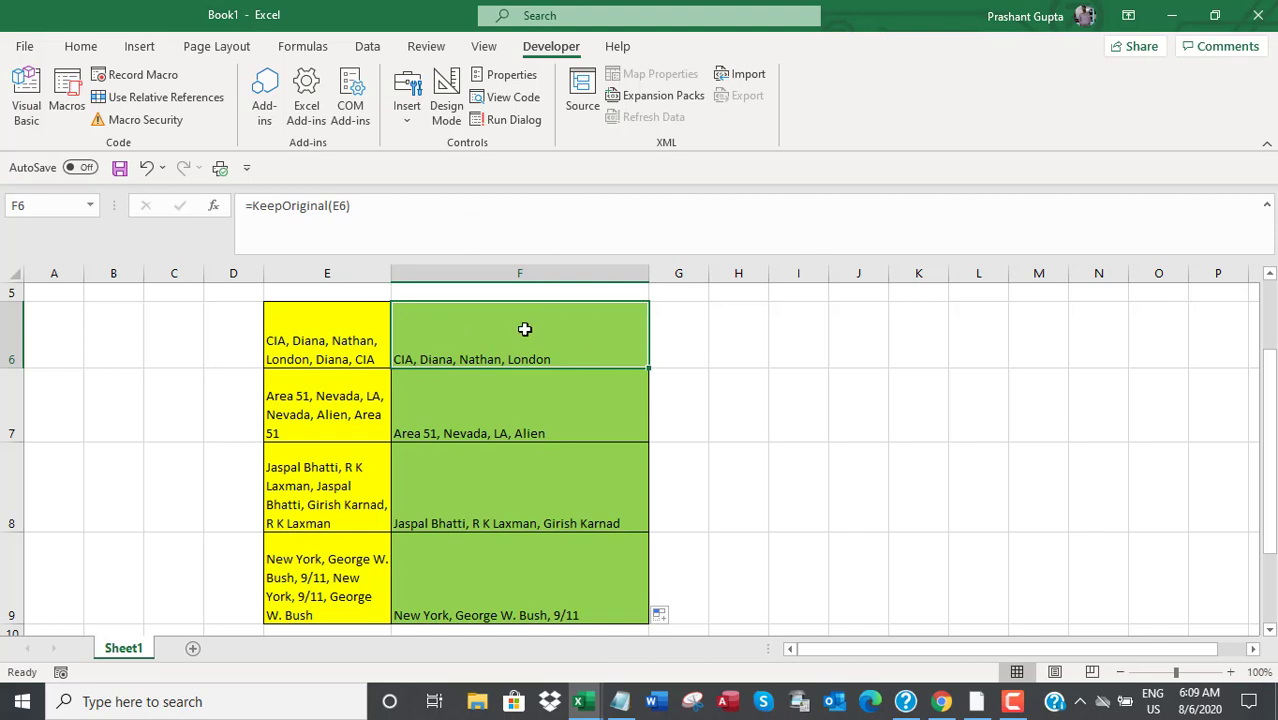
click(513, 382)
click(342, 436)
click(360, 485)
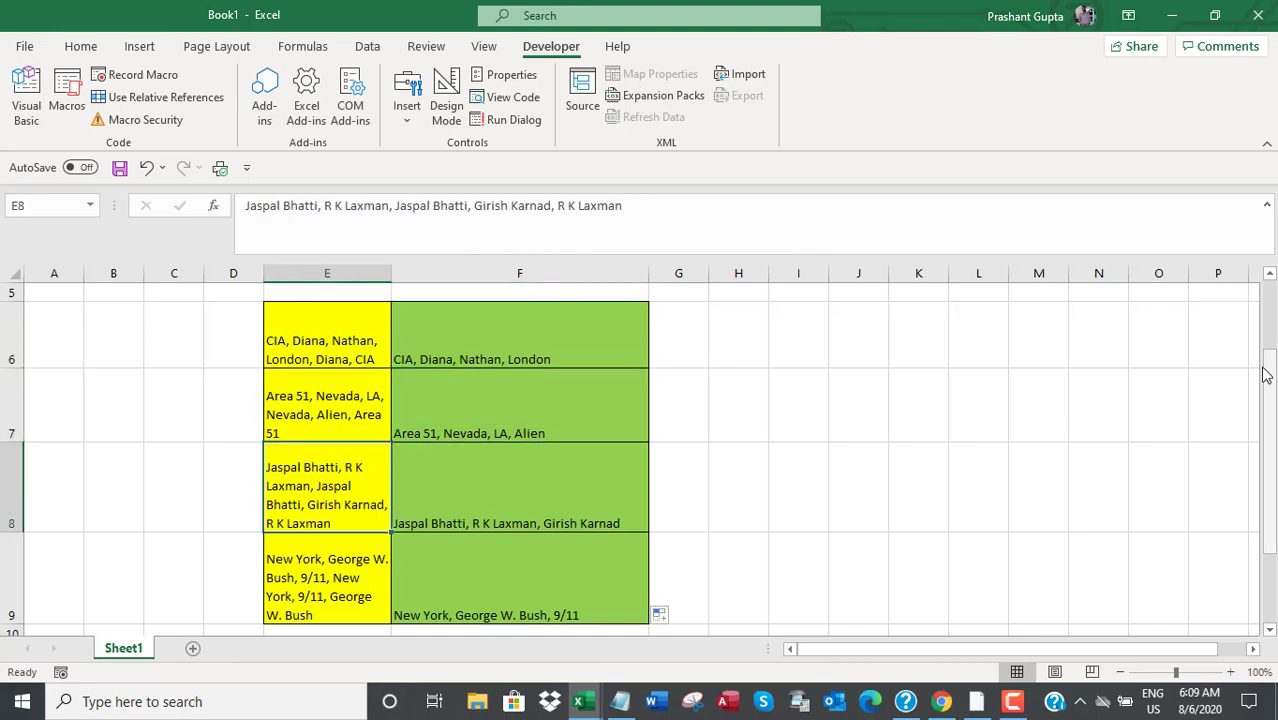
Compare F9 with E9, then recheck F8, F7 and E7
drag(1265, 374, 1265, 440)
click(342, 332)
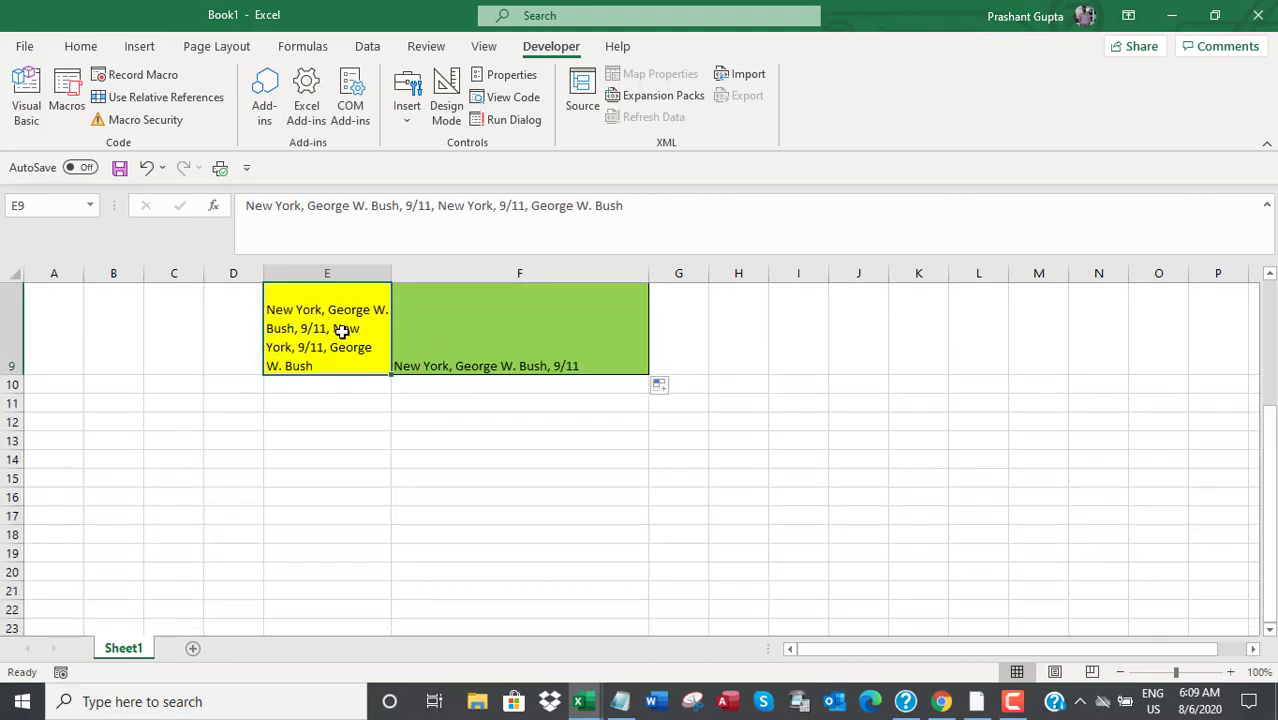
click(497, 323)
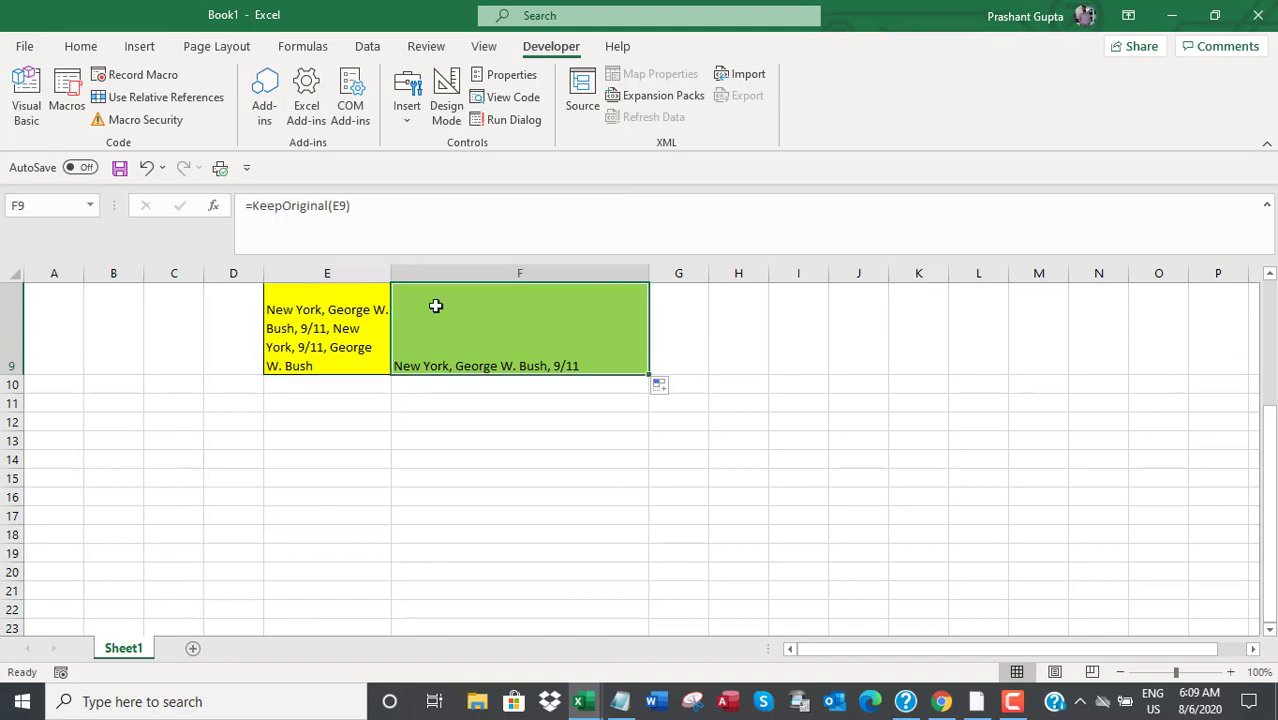
click(346, 329)
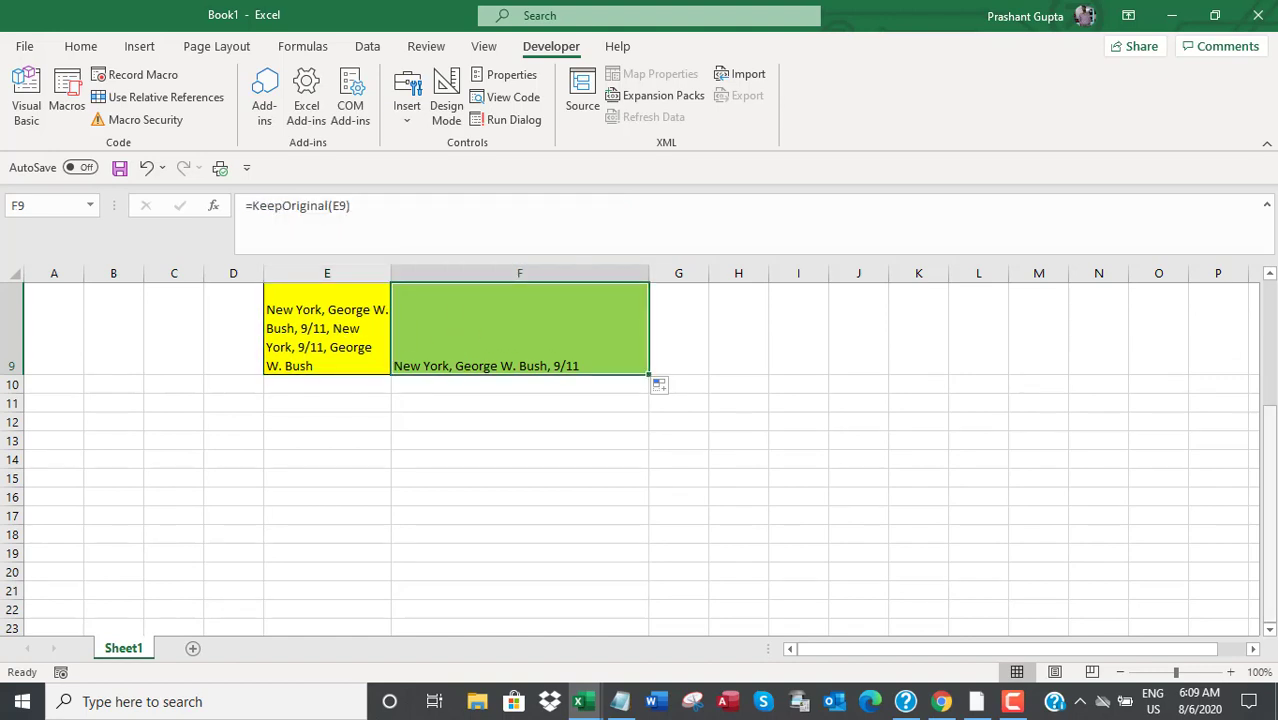
drag(1269, 480, 1269, 425)
click(510, 484)
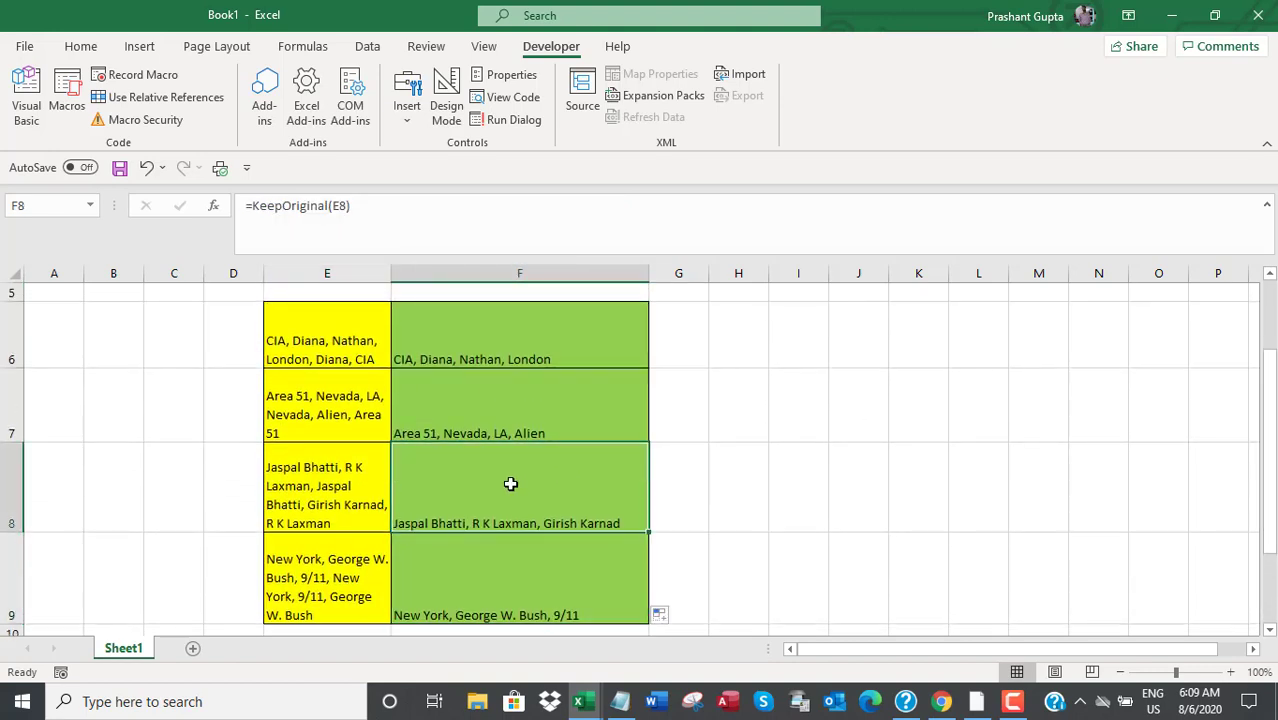
click(441, 407)
click(354, 400)
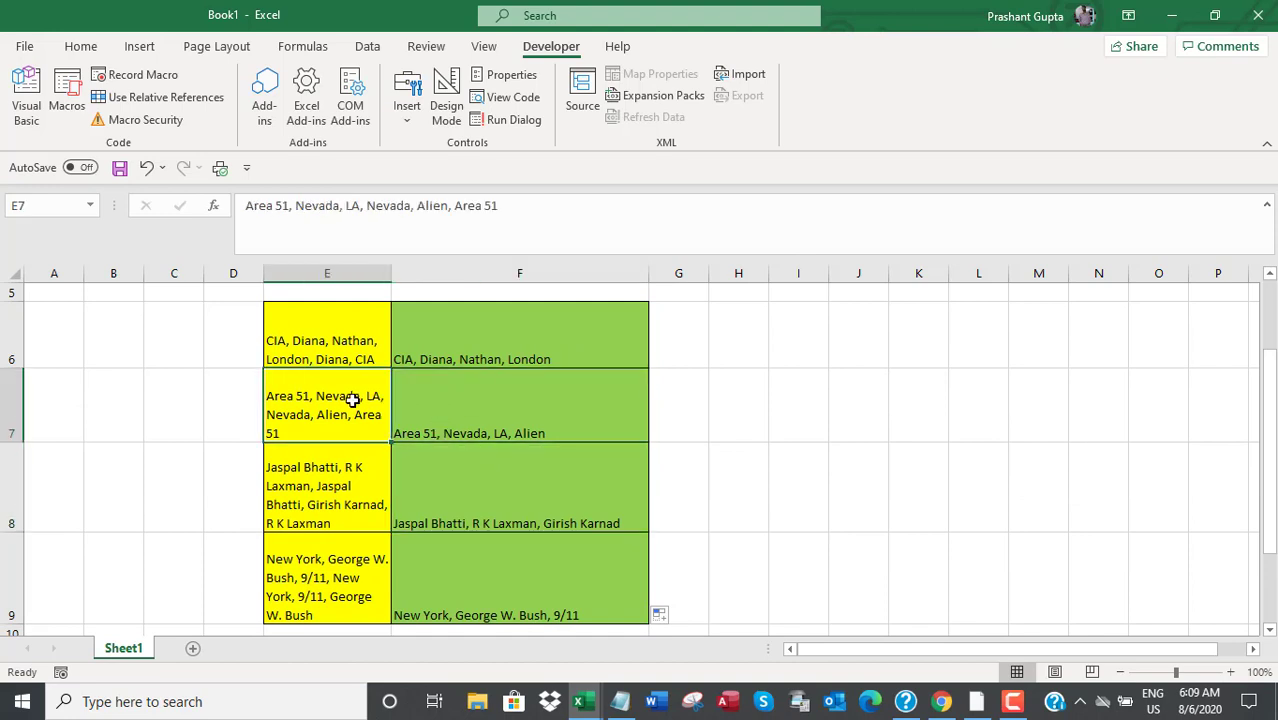
Finish the notes with 'Let's end it here.' and return to the Excel sheet
click(620, 701)
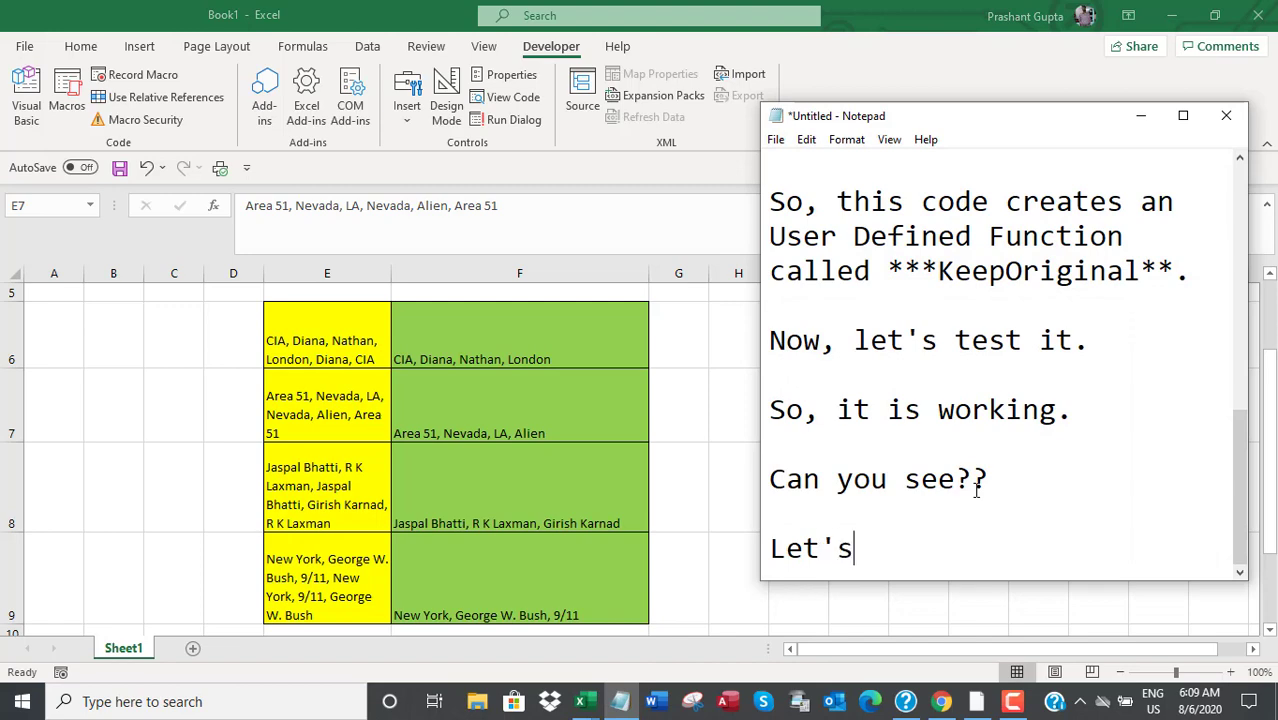
text( end it here.)
key(Return)
key(Return)
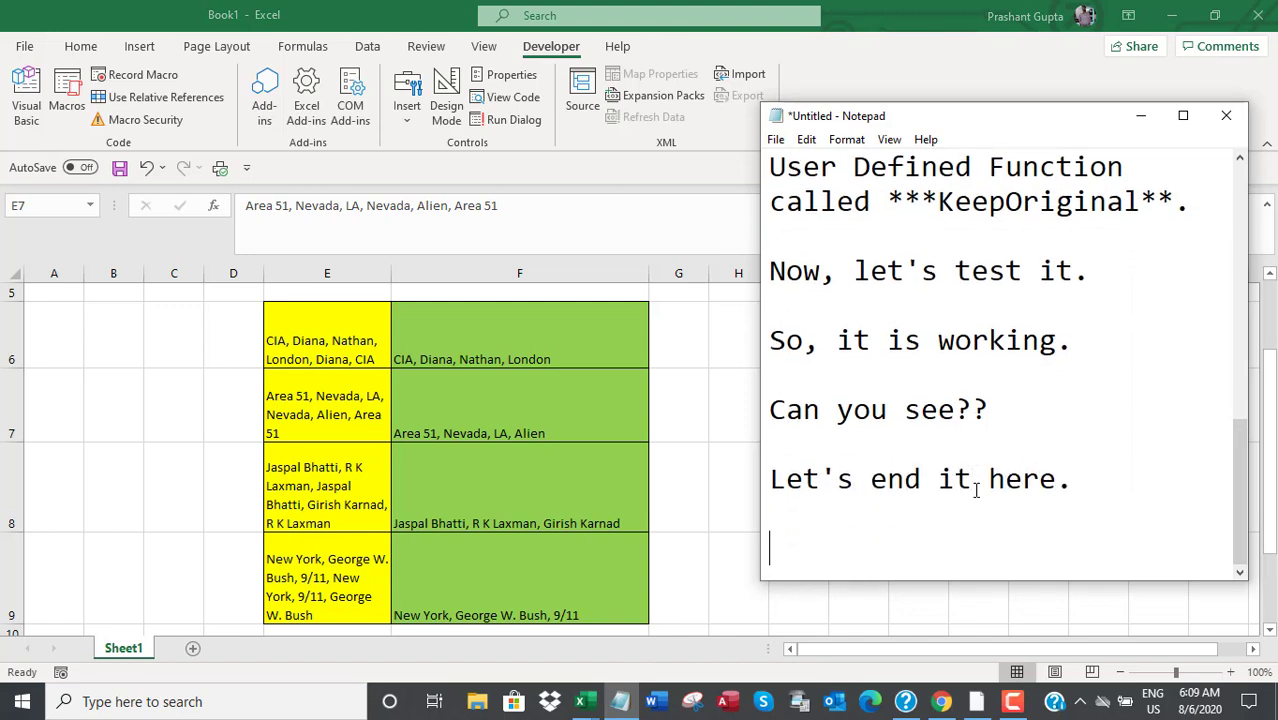
click(1140, 115)
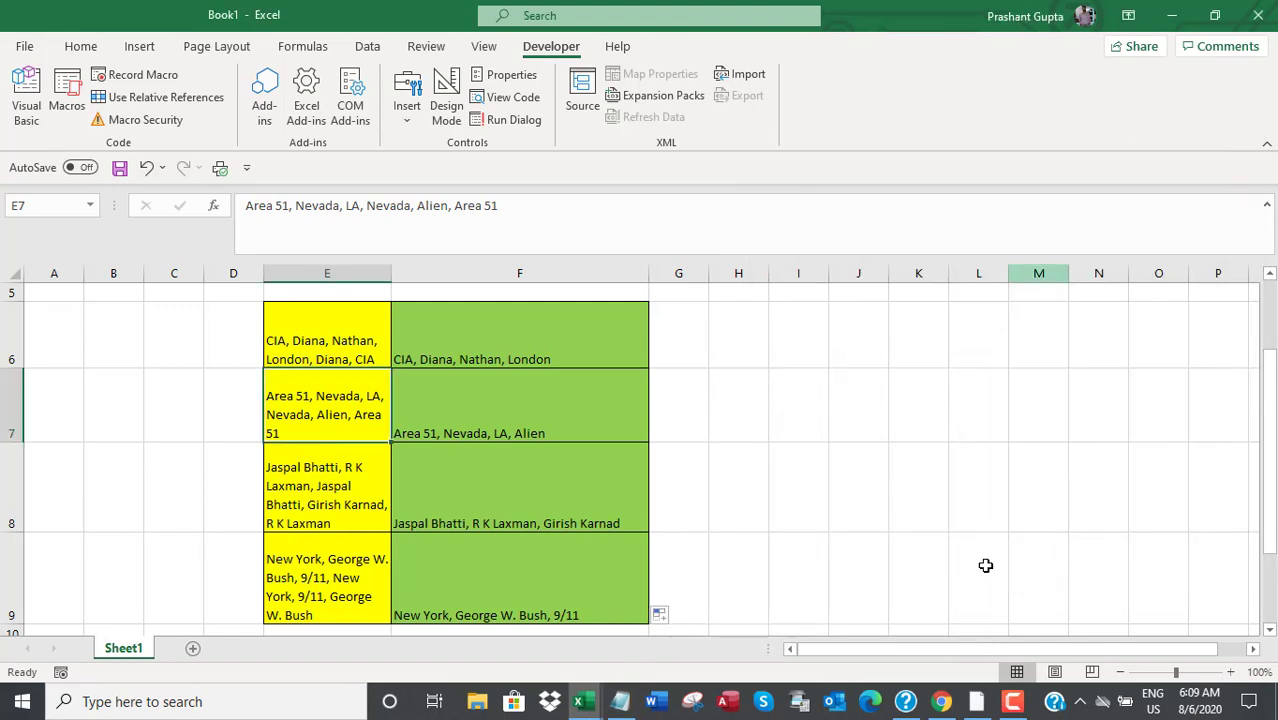